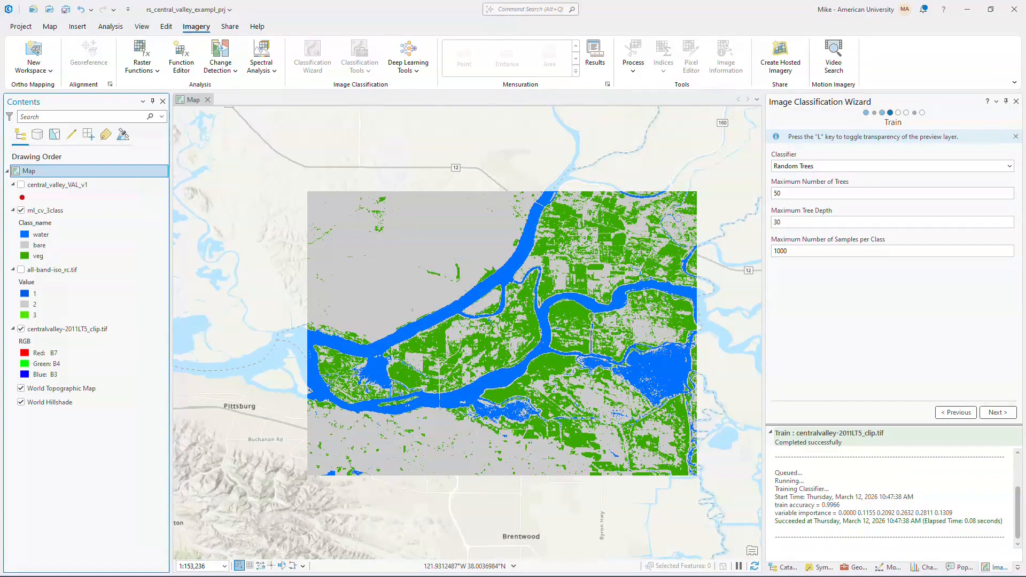
# - Turn on the central_valley_VAL_v1 validation points layer and open its attribute table
pyautogui.click(43, 214)
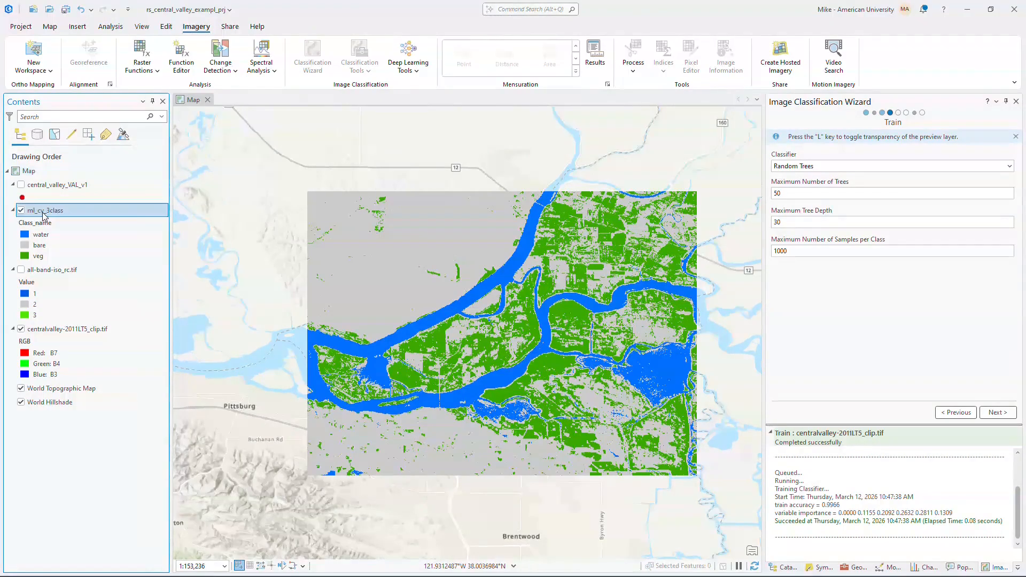
pyautogui.click(53, 273)
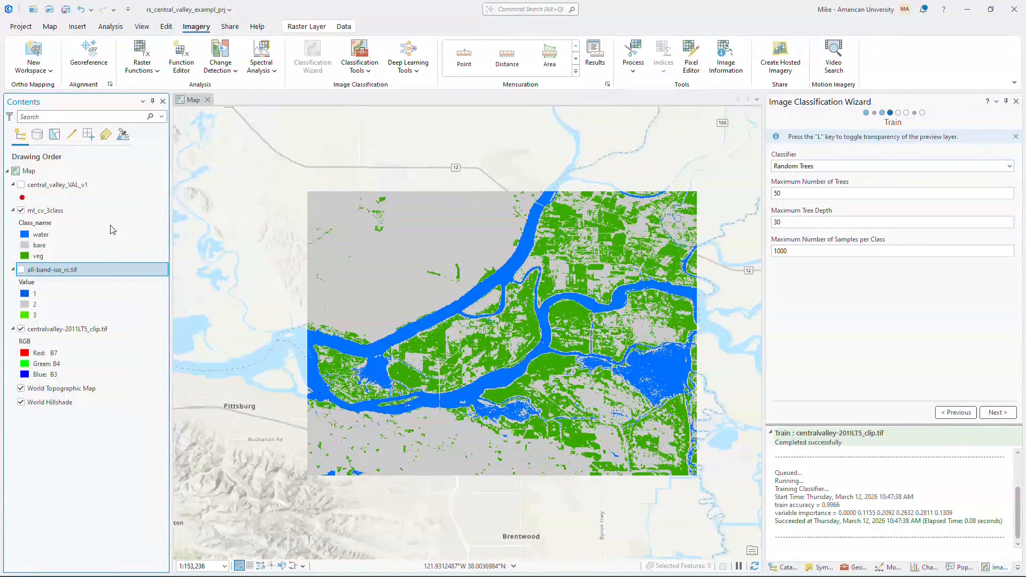
pyautogui.click(22, 184)
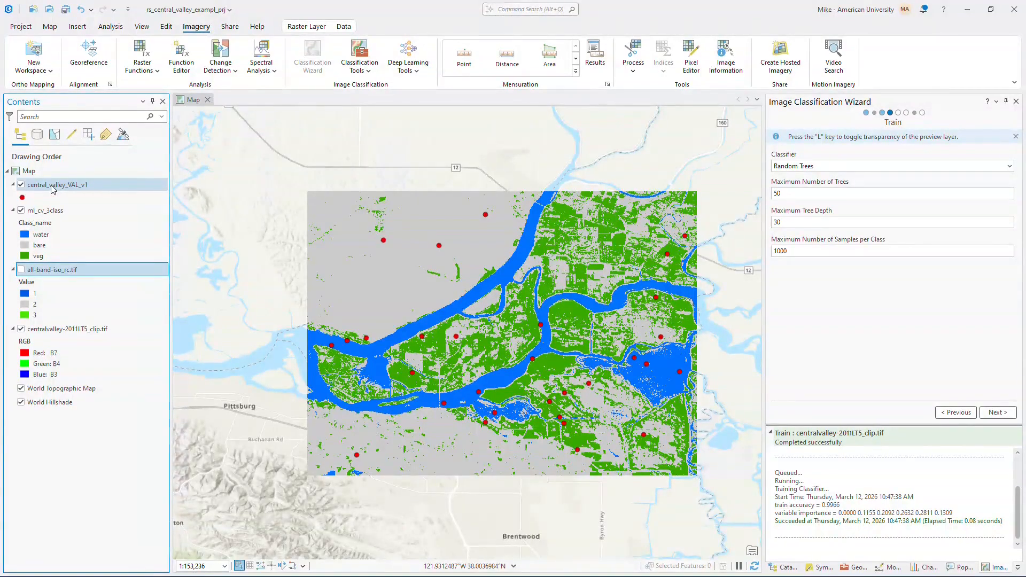
pyautogui.hotkey('ctrl', 't')
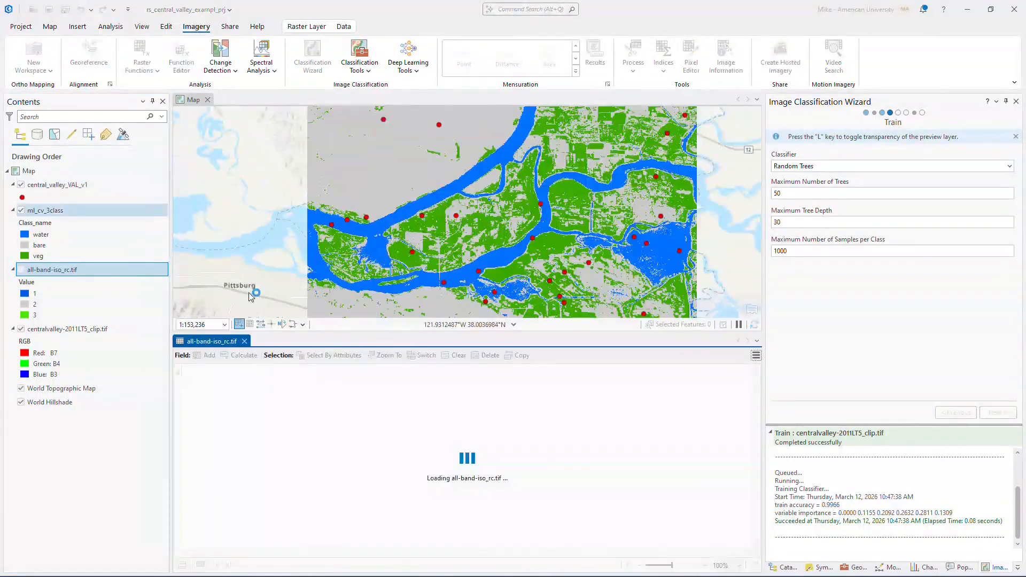
pyautogui.click(244, 341)
pyautogui.click(77, 186)
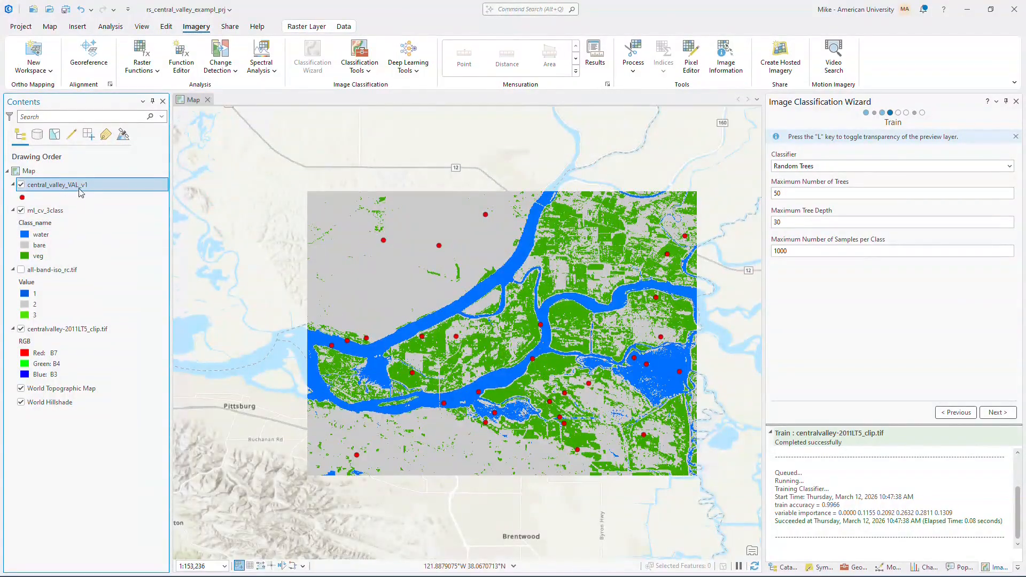
pyautogui.hotkey('ctrl', 't')
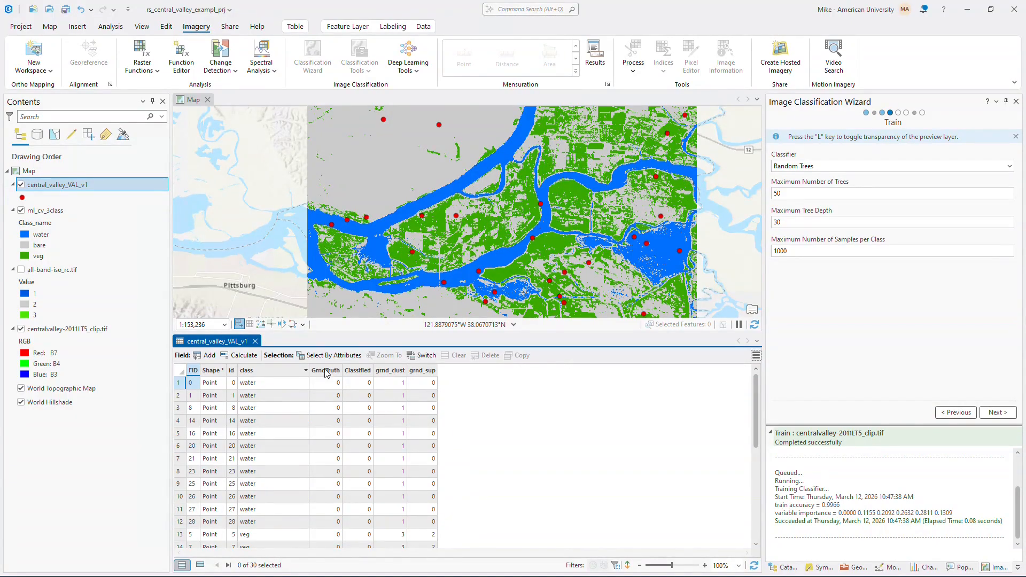
# - Examine the GrndTruth, Classified, grnd_clust and grnd_sup fields in the validation points table
pyautogui.moveTo(326, 373)
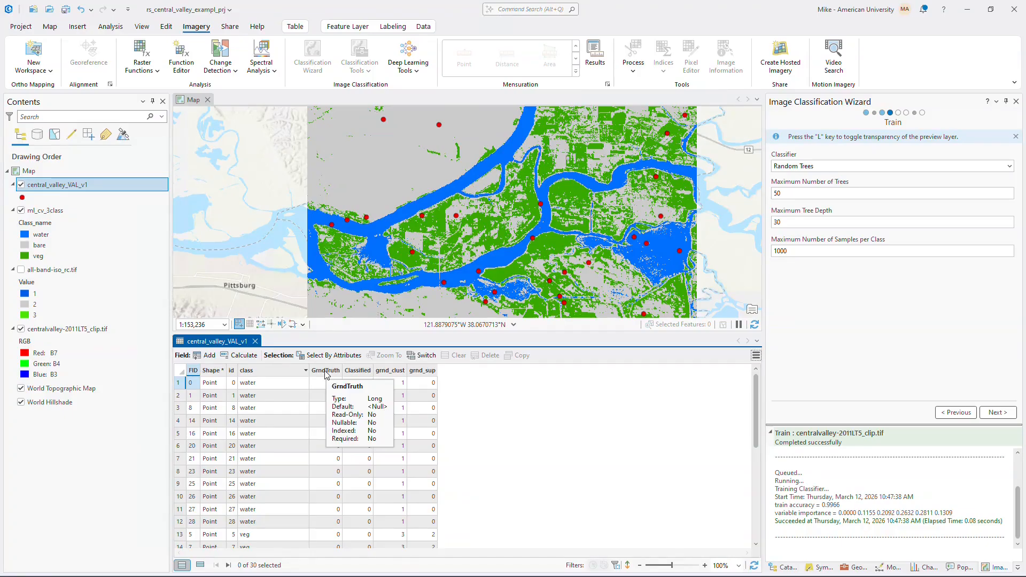
pyautogui.click(325, 373)
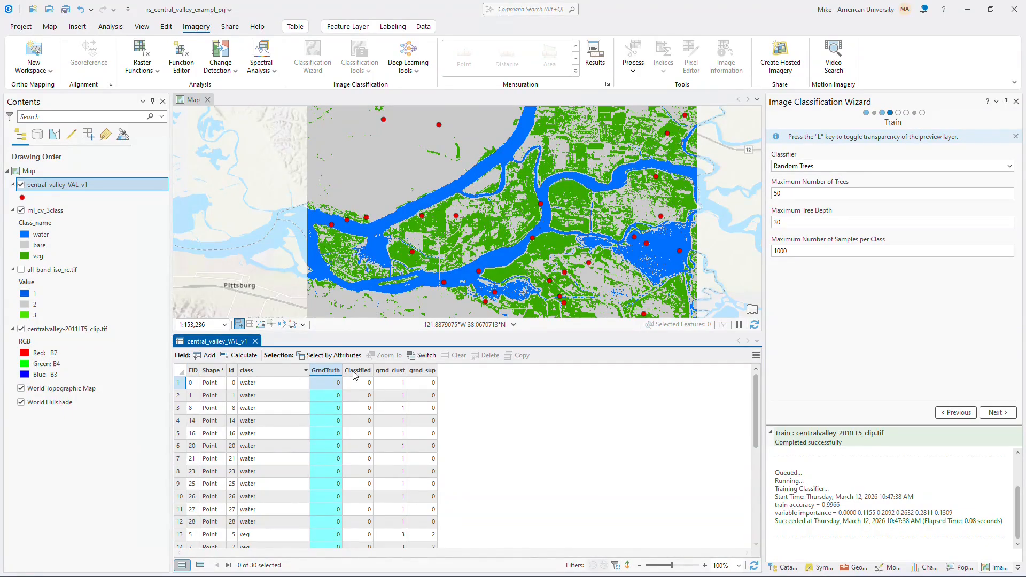
pyautogui.keyDown('ctrl'); pyautogui.click(355, 370); pyautogui.keyUp('ctrl')
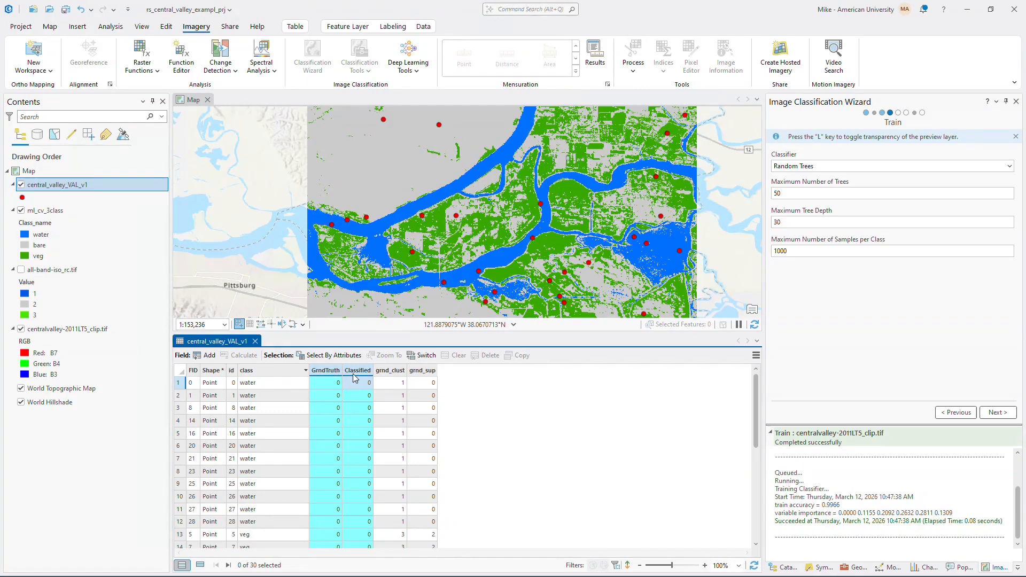
pyautogui.click(474, 400)
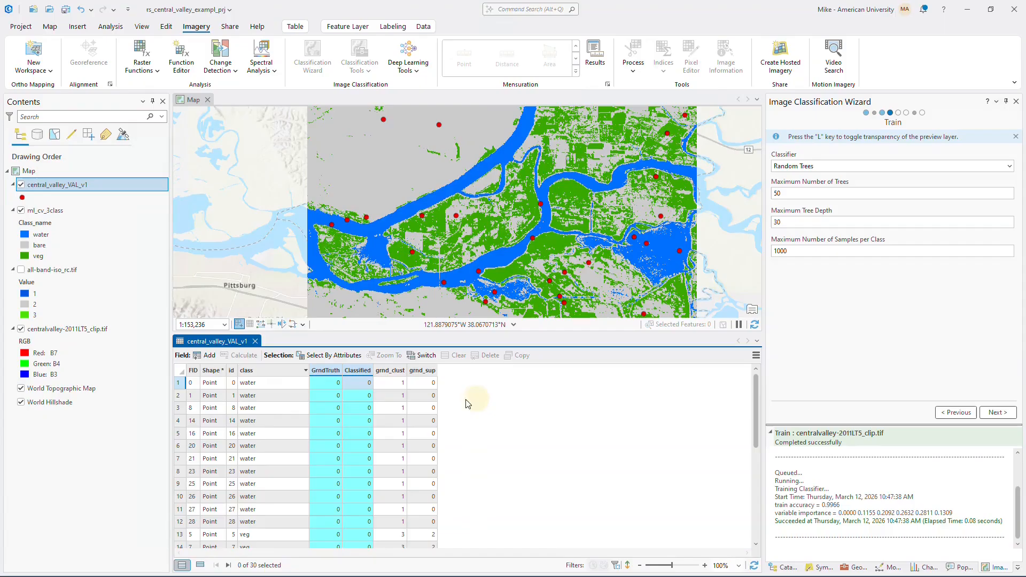
pyautogui.click(388, 375)
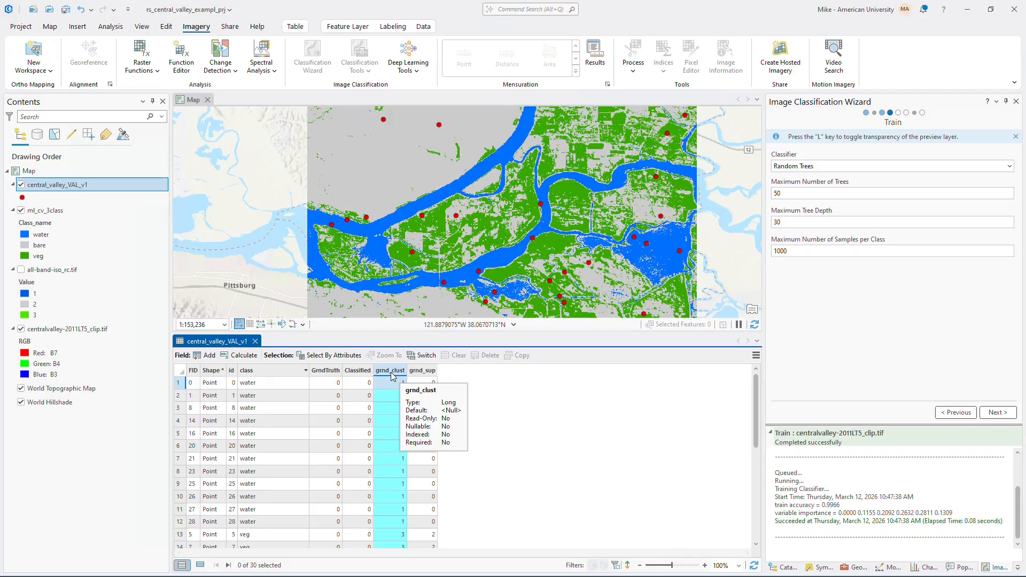
pyautogui.click(422, 371)
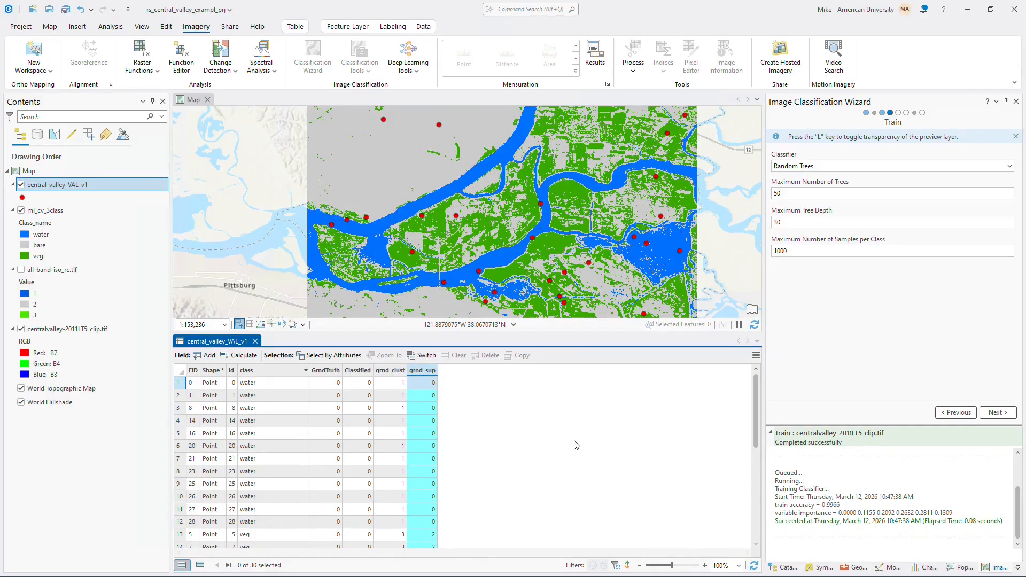
pyautogui.click(397, 371)
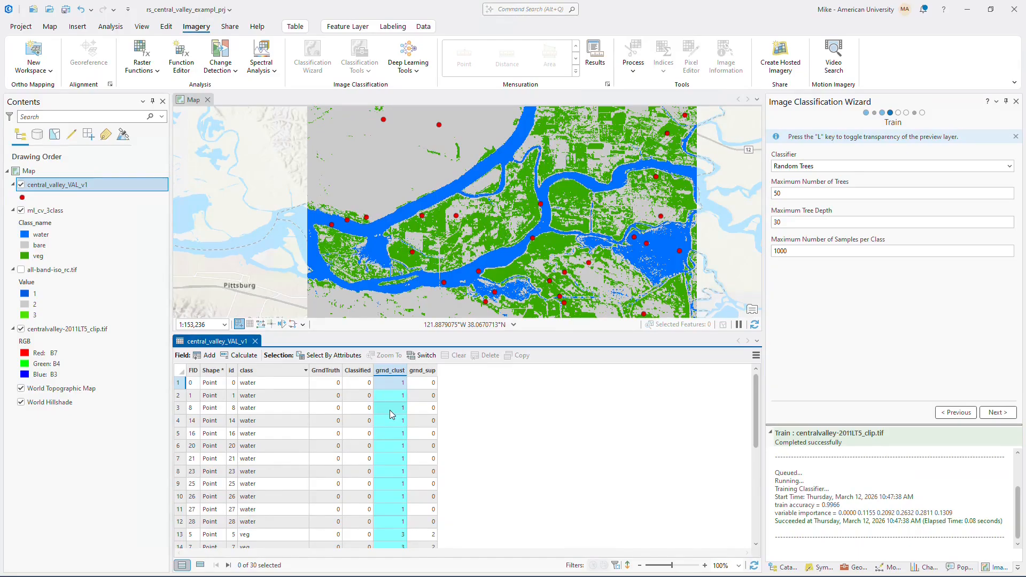
pyautogui.click(428, 371)
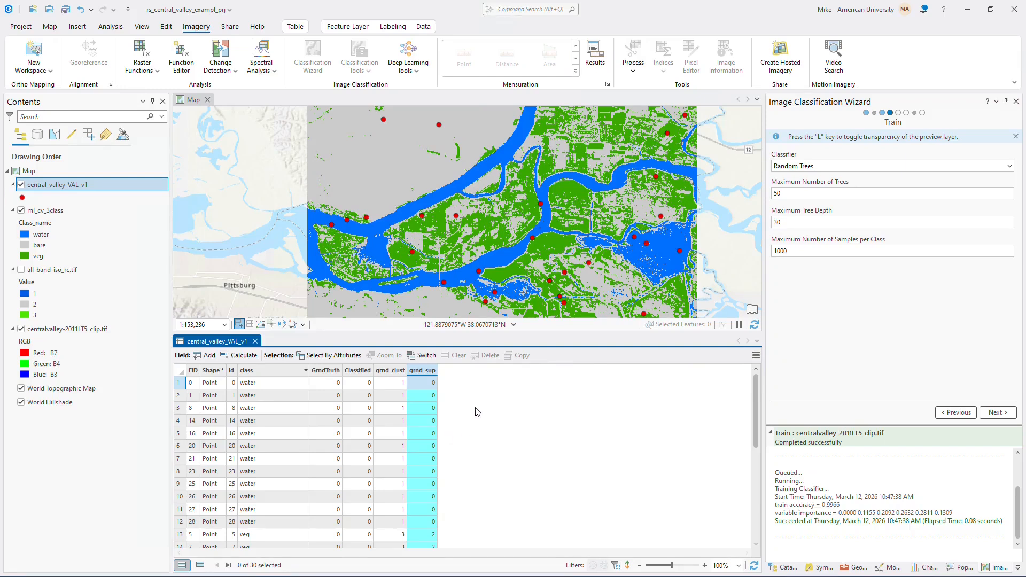
pyautogui.click(390, 372)
pyautogui.click(419, 371)
pyautogui.click(327, 371)
pyautogui.click(384, 372)
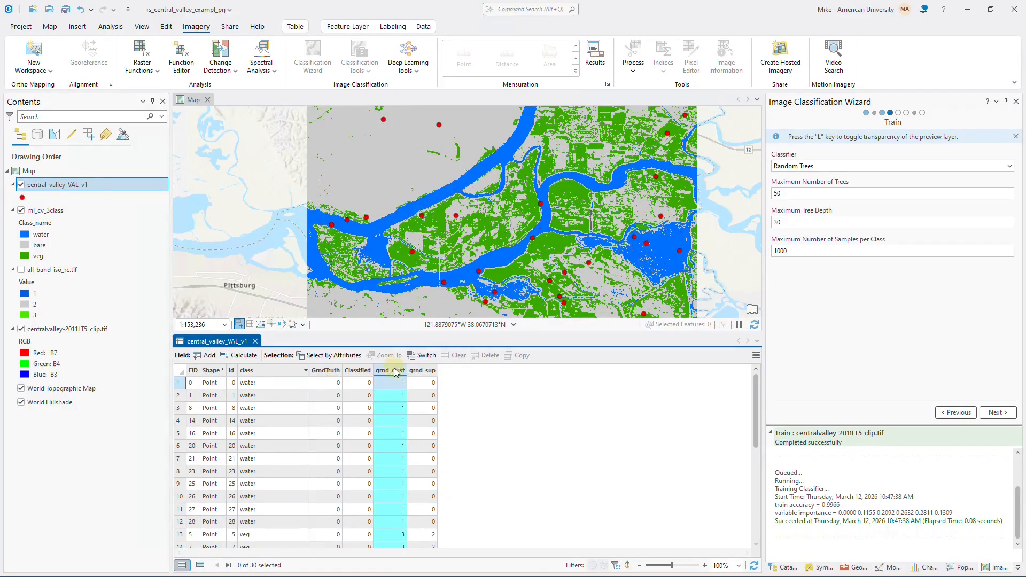
# - Calculate the GrndTruth field of central_valley_VAL_v1 with the Python expression !grnd_clust!
pyautogui.click(328, 371)
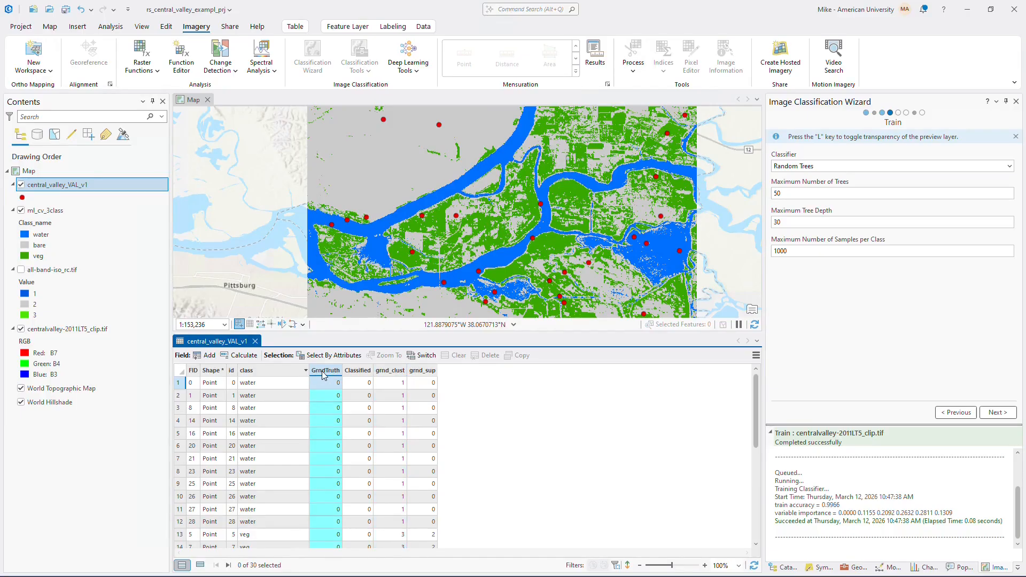
pyautogui.rightClick(326, 373)
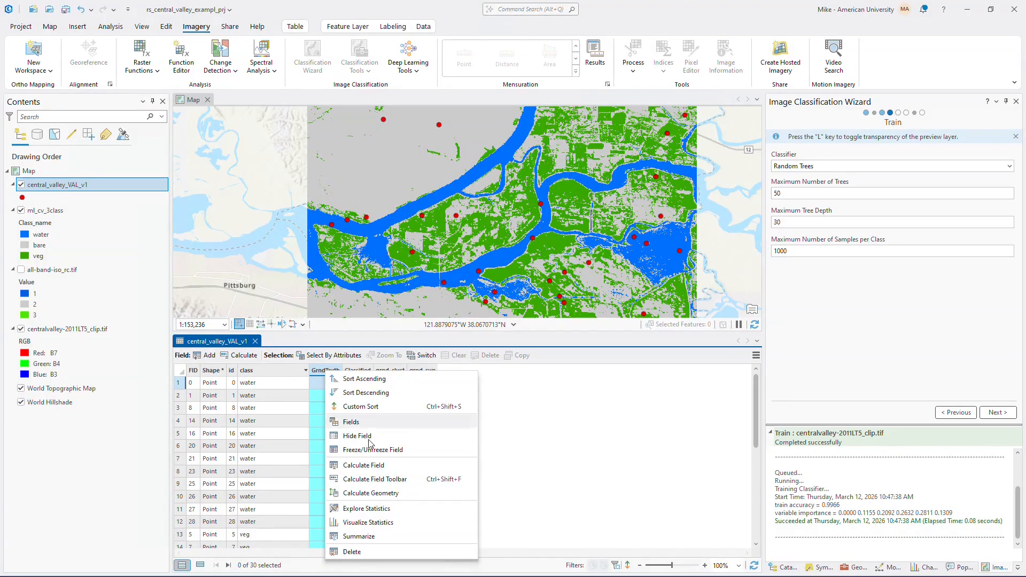
pyautogui.click(371, 465)
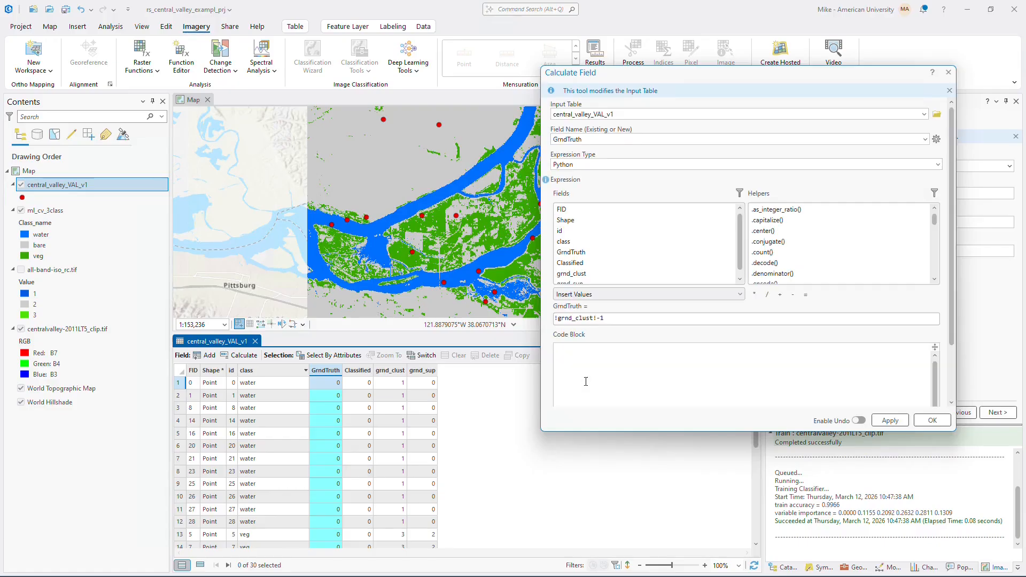
pyautogui.moveTo(601, 319); pyautogui.dragTo(422, 324)
pyautogui.press('BackSpace')
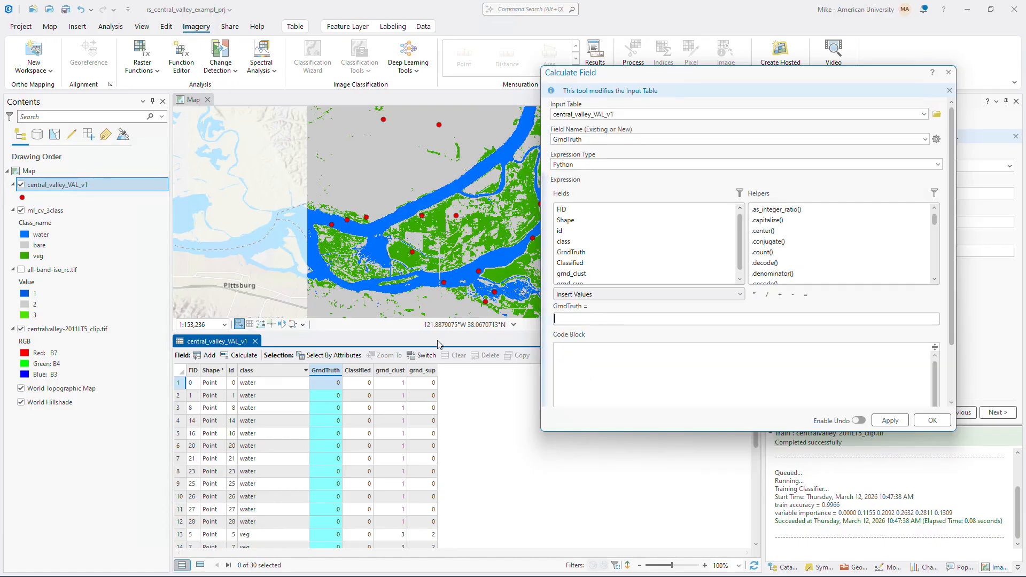
pyautogui.moveTo(741, 242); pyautogui.dragTo(739, 273)
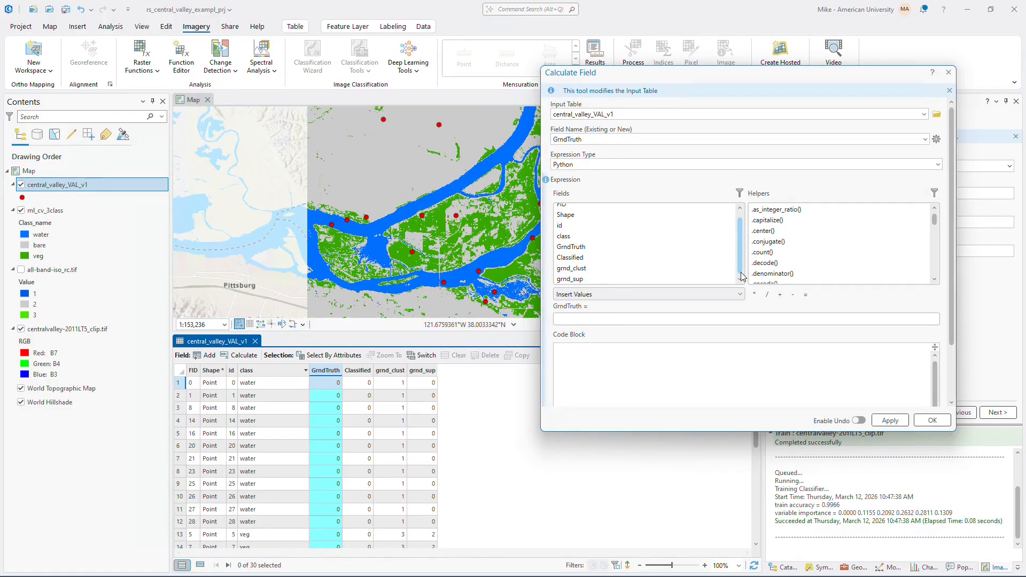
pyautogui.doubleClick(582, 267)
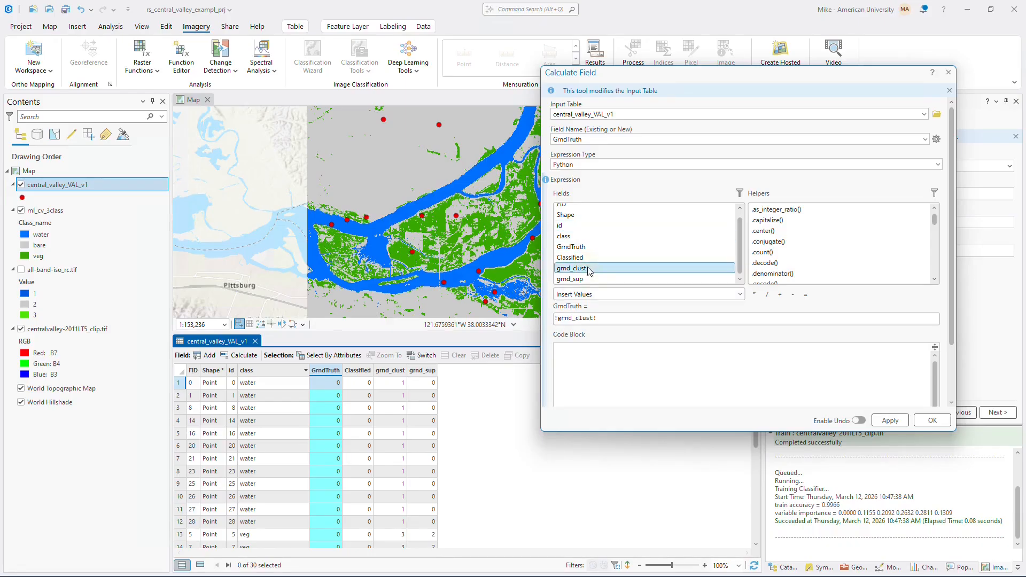
pyautogui.click(932, 420)
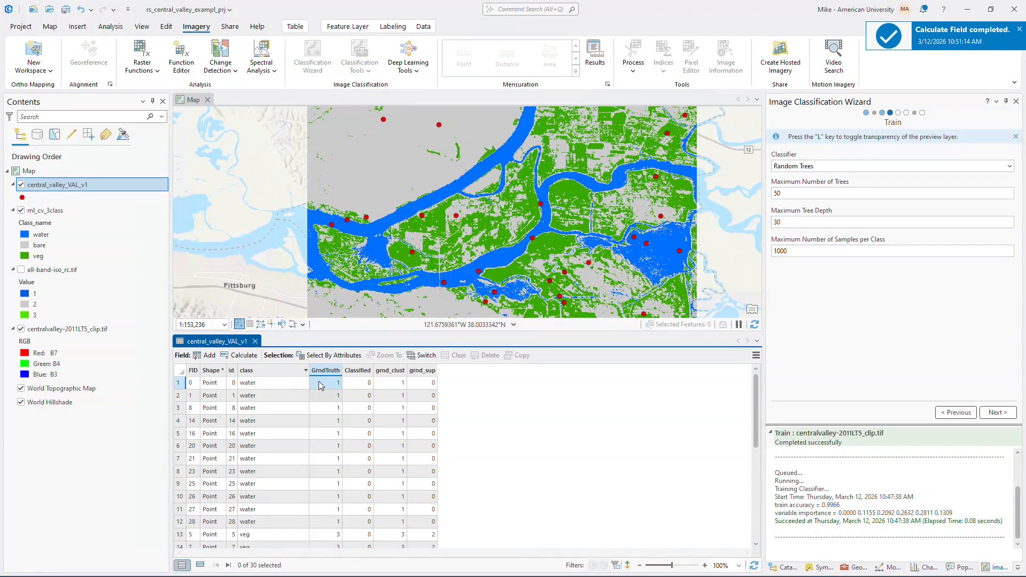
# - Search the geoprocessing tools for "extract mul" and open Extract Multi Values to Points
pyautogui.click(366, 371)
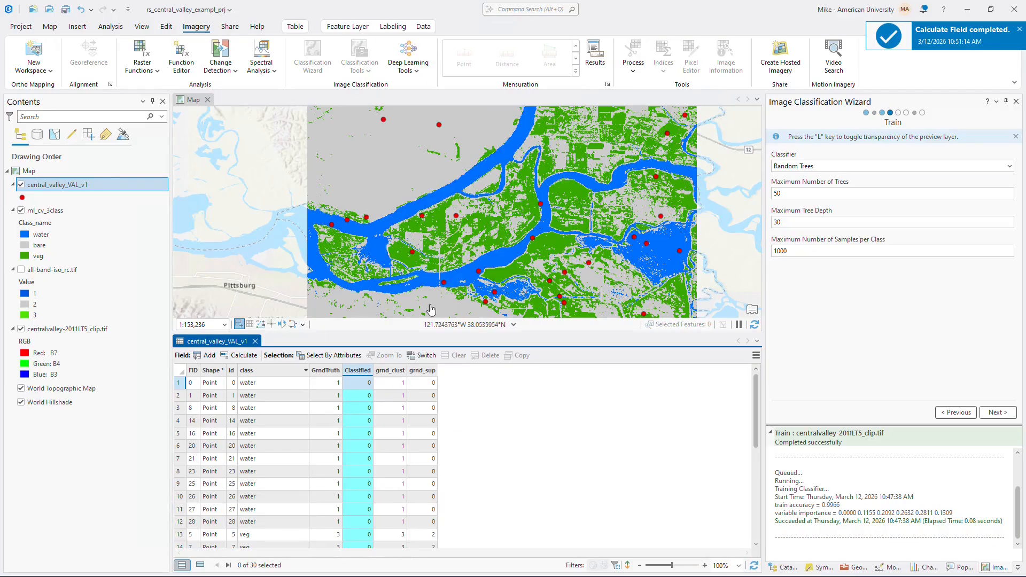
pyautogui.moveTo(409, 333); pyautogui.dragTo(409, 348)
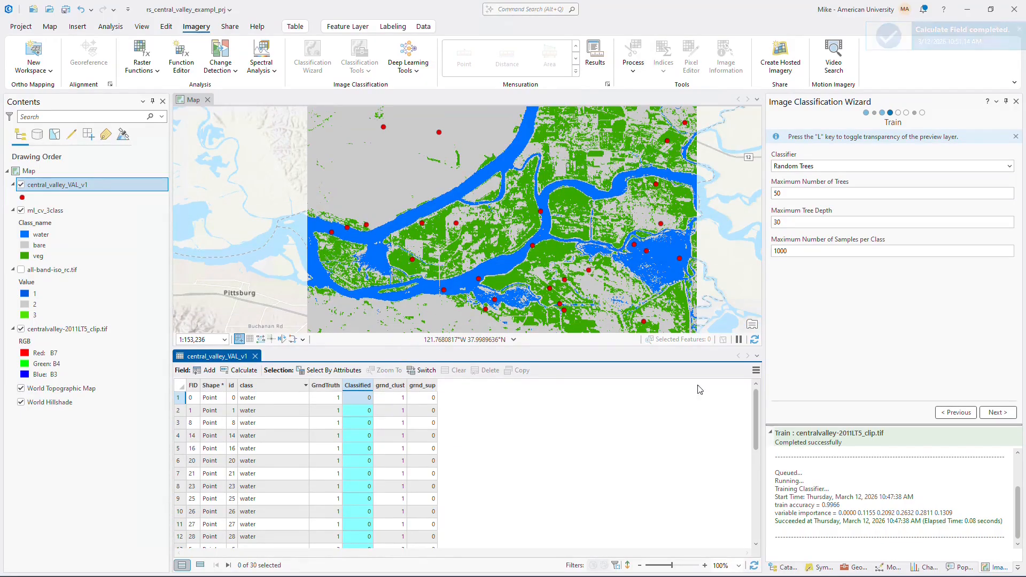
pyautogui.click(855, 568)
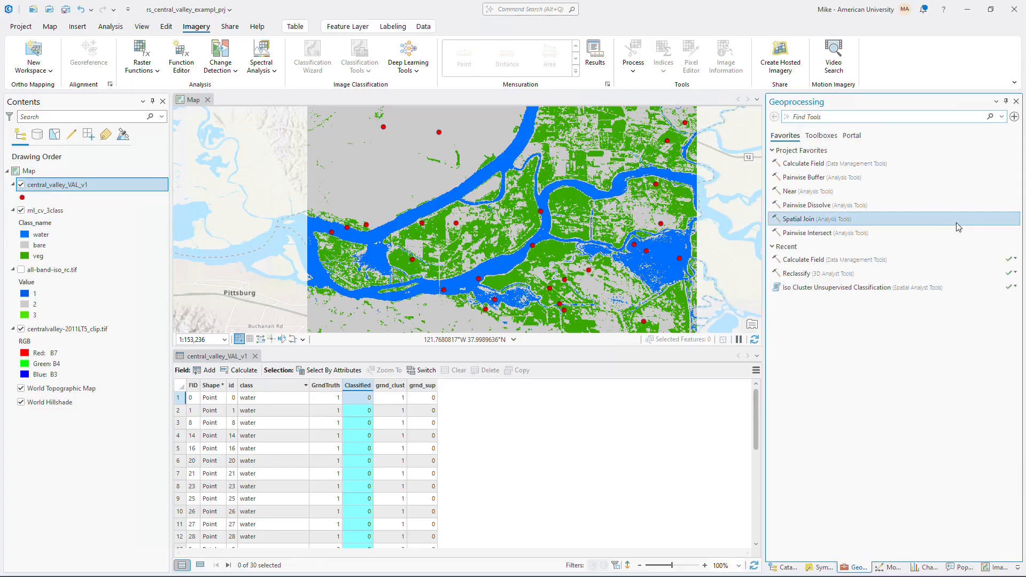
pyautogui.rightClick(838, 117)
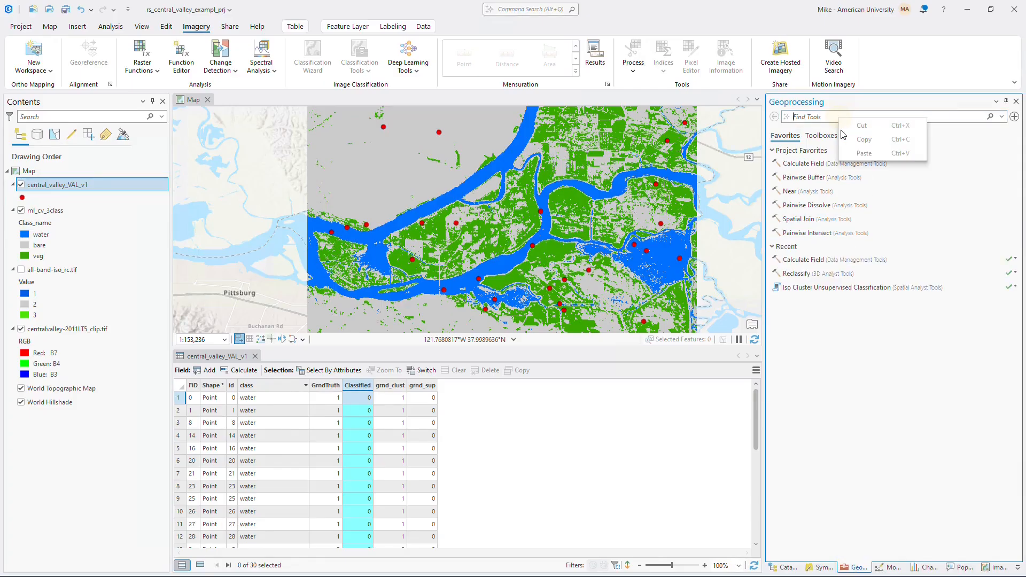
pyautogui.click(821, 116)
pyautogui.write('extract vi')
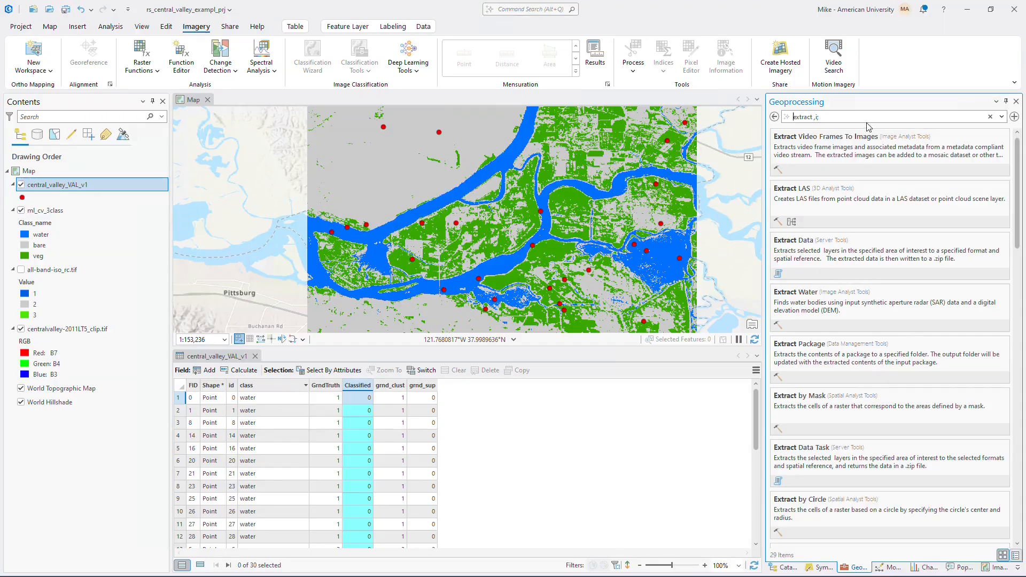
pyautogui.press('BackSpace')
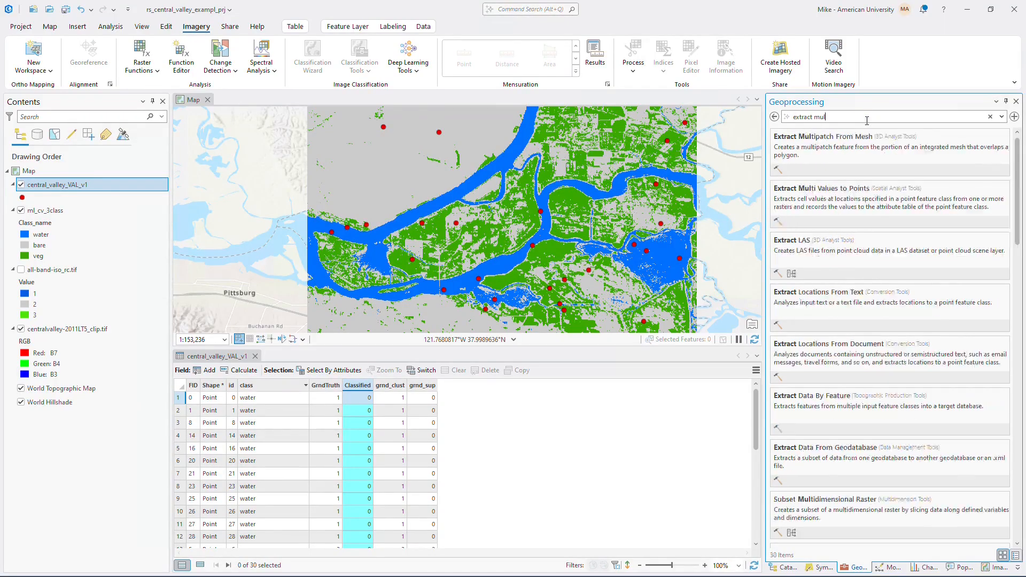
pyautogui.click(820, 203)
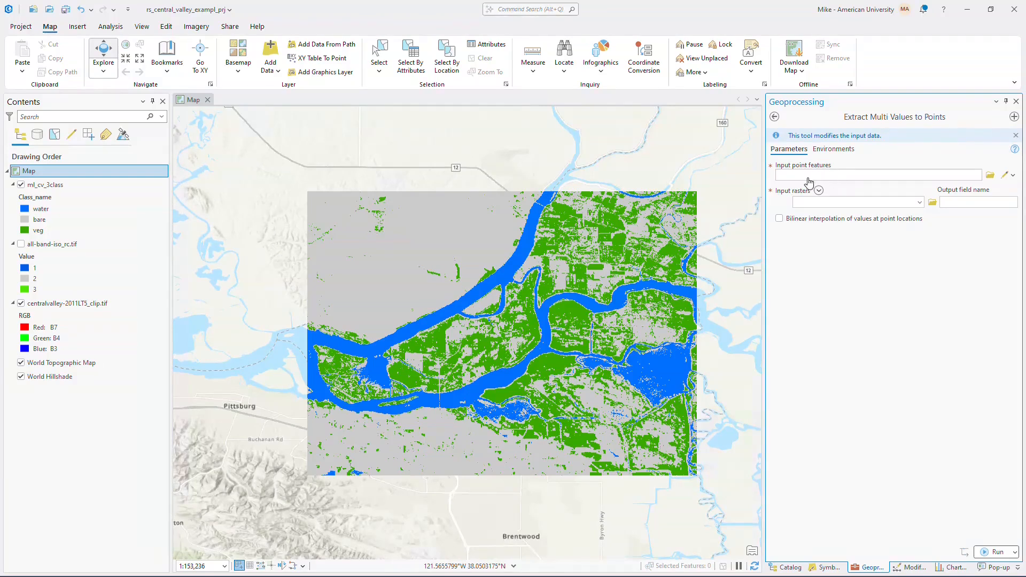
# - Set the input point features to the shapefile central_valley_VAL_v1.shp from the project folder
pyautogui.click(966, 175)
pyautogui.click(990, 176)
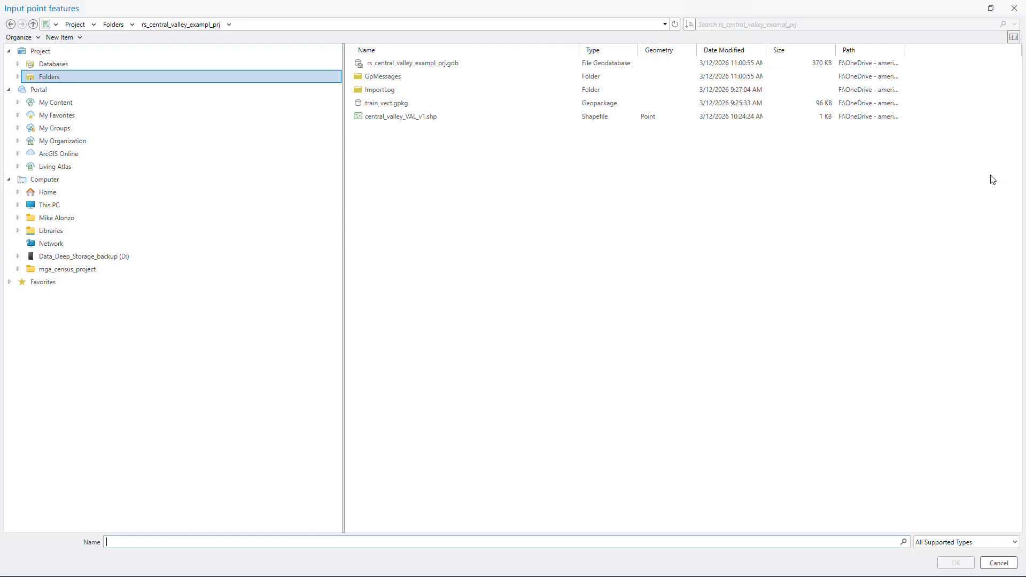
pyautogui.click(376, 118)
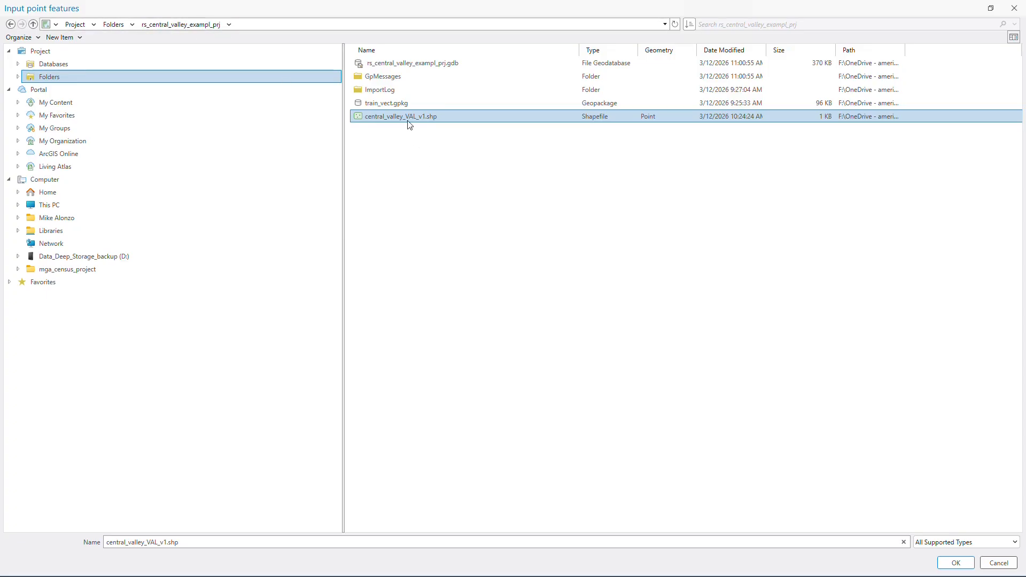
pyautogui.click(955, 562)
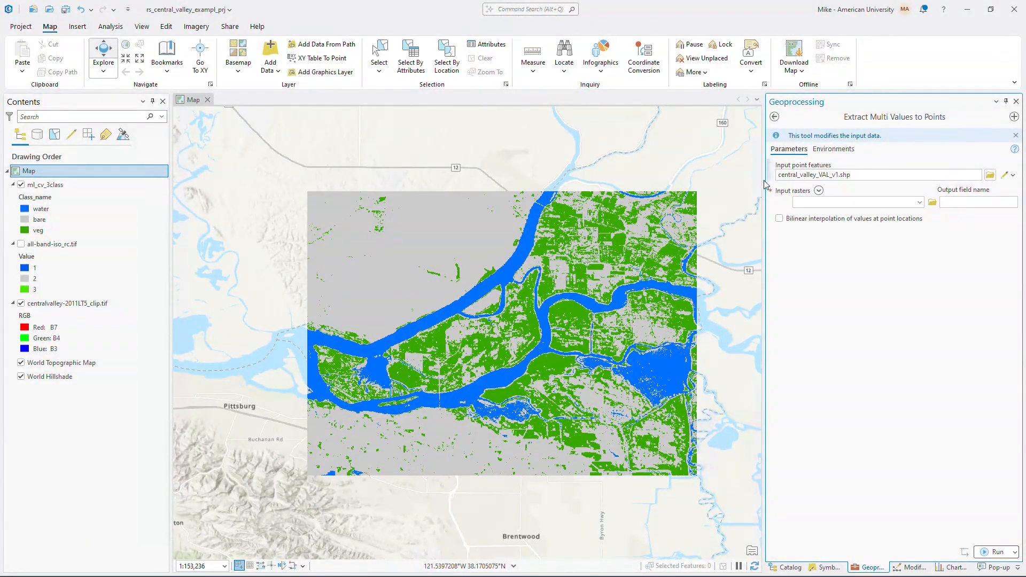
# - Add all-band-iso_rc.tif as the input raster with output field name iso, and run the extraction
pyautogui.moveTo(772, 172)
pyautogui.click(920, 202)
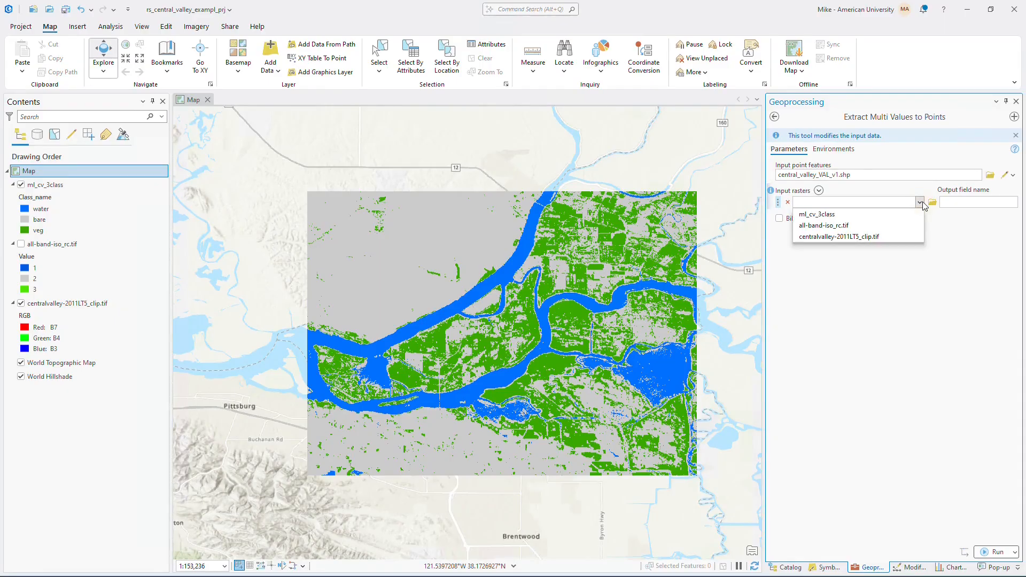
pyautogui.click(850, 227)
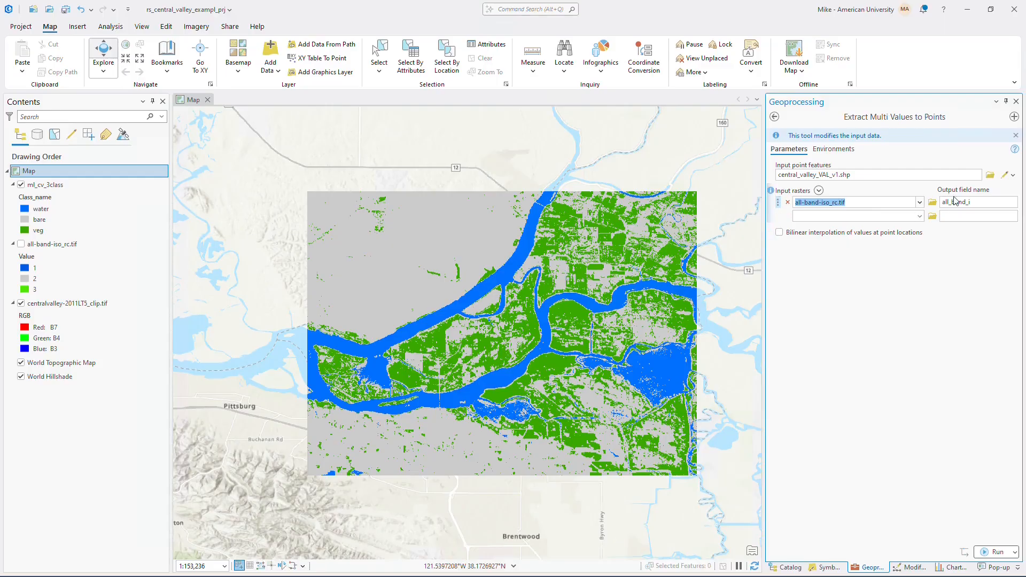
pyautogui.doubleClick(973, 202)
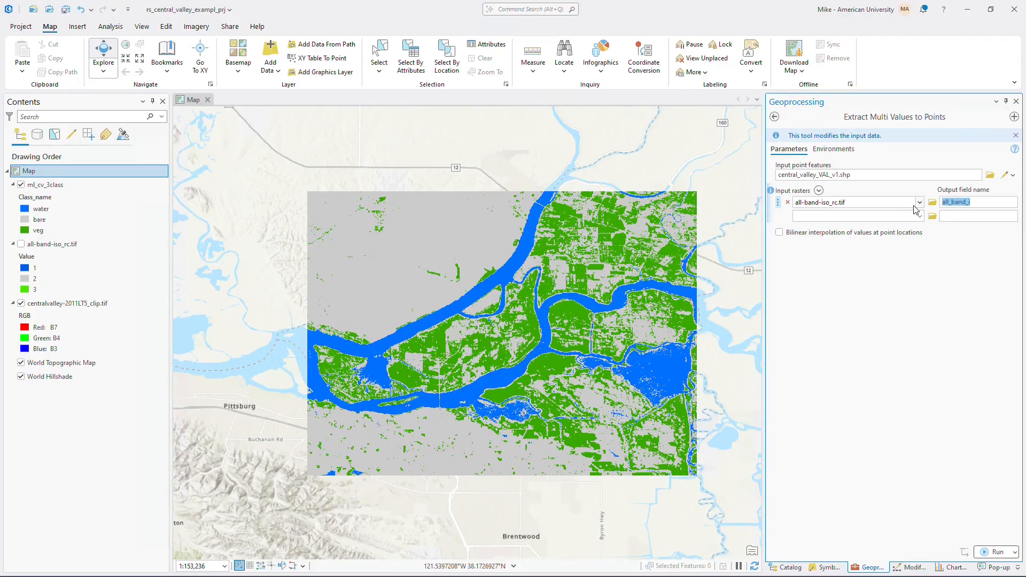
pyautogui.write('is')
pyautogui.click(995, 552)
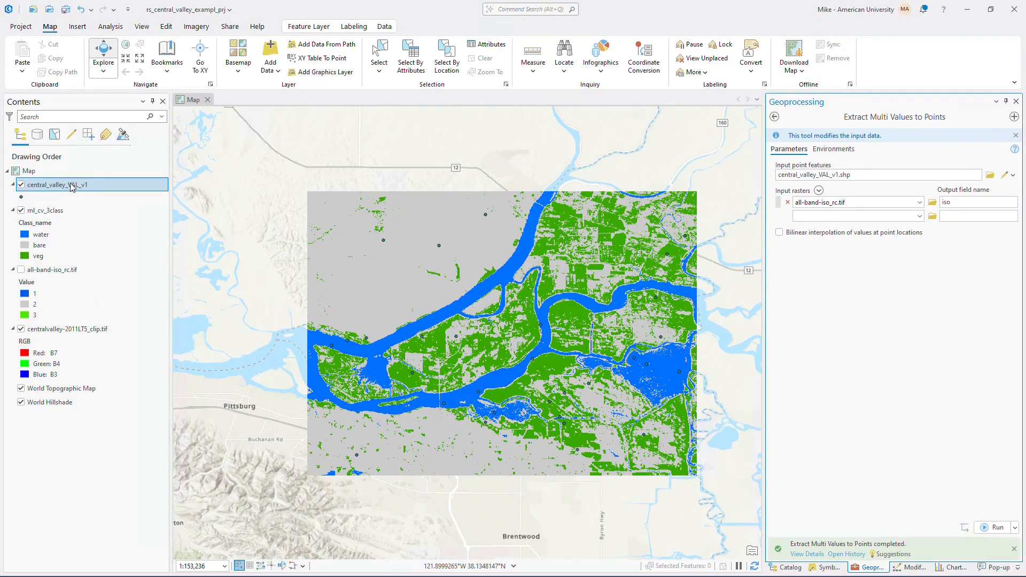
# - Open the attribute table of central_valley_VAL_v1 and calculate its Classified field with the Python expression !iso!
pyautogui.rightClick(72, 187)
pyautogui.click(92, 183)
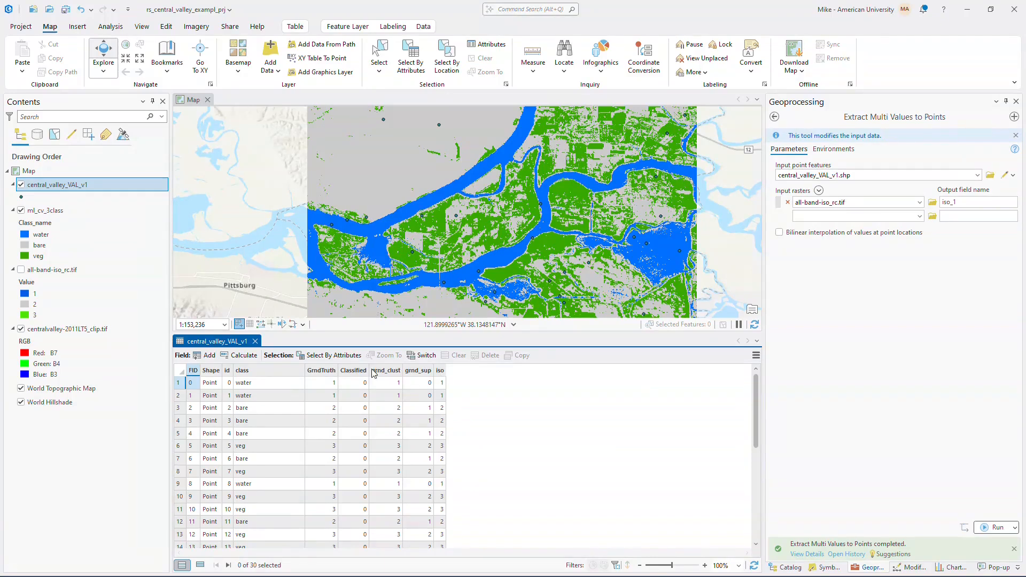
pyautogui.click(350, 370)
pyautogui.rightClick(351, 370)
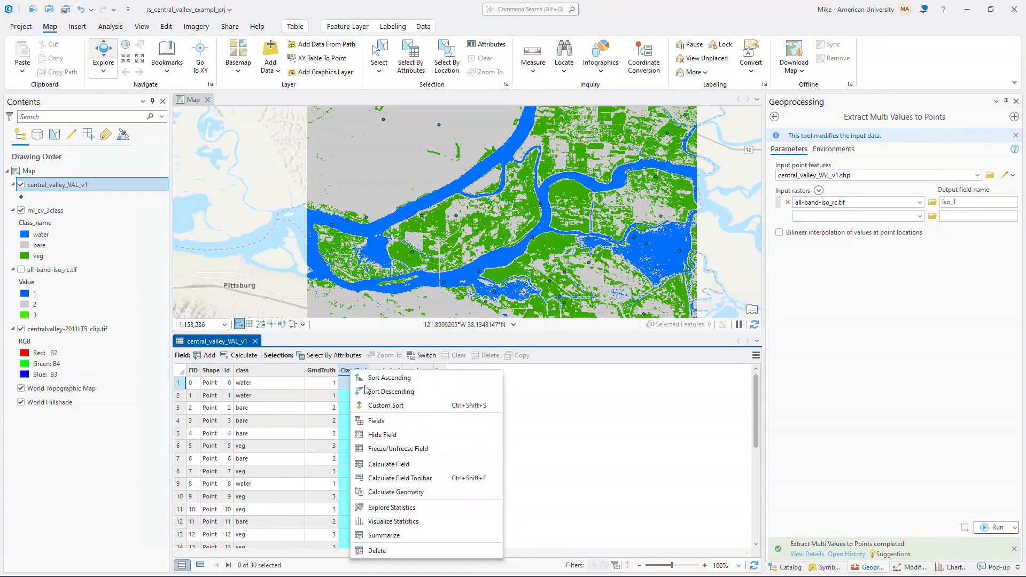
pyautogui.click(388, 463)
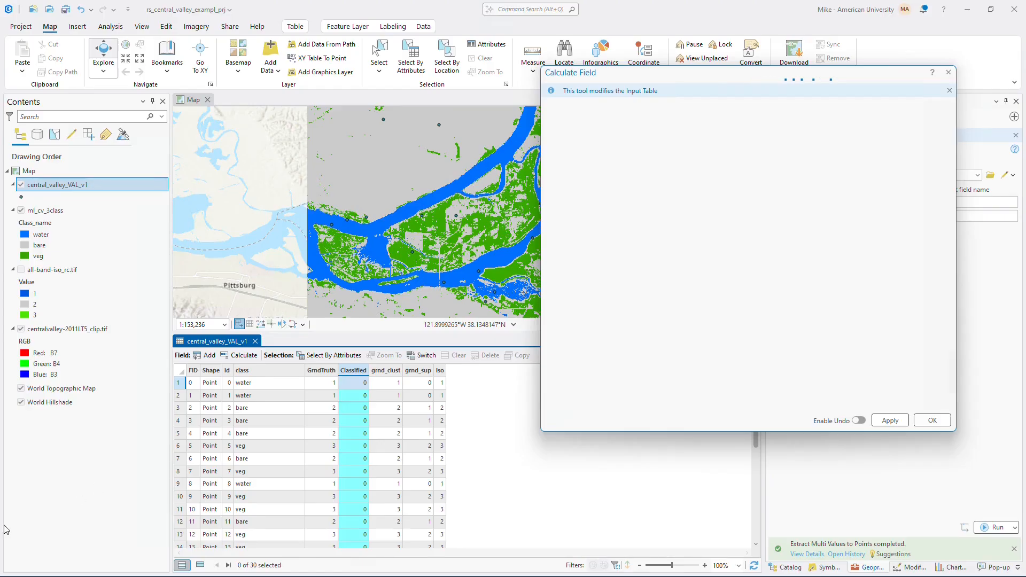
pyautogui.click(605, 320)
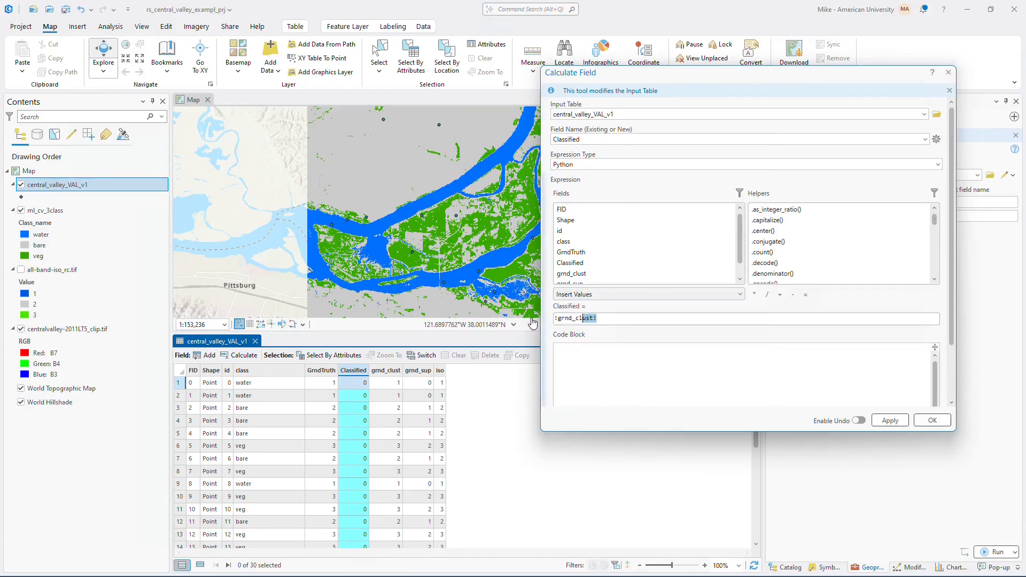
pyautogui.press('BackSpace')
pyautogui.press('BackSpace')
pyautogui.press('BackSpace')
pyautogui.press('BackSpace')
pyautogui.scroll(-1, 582, 262)
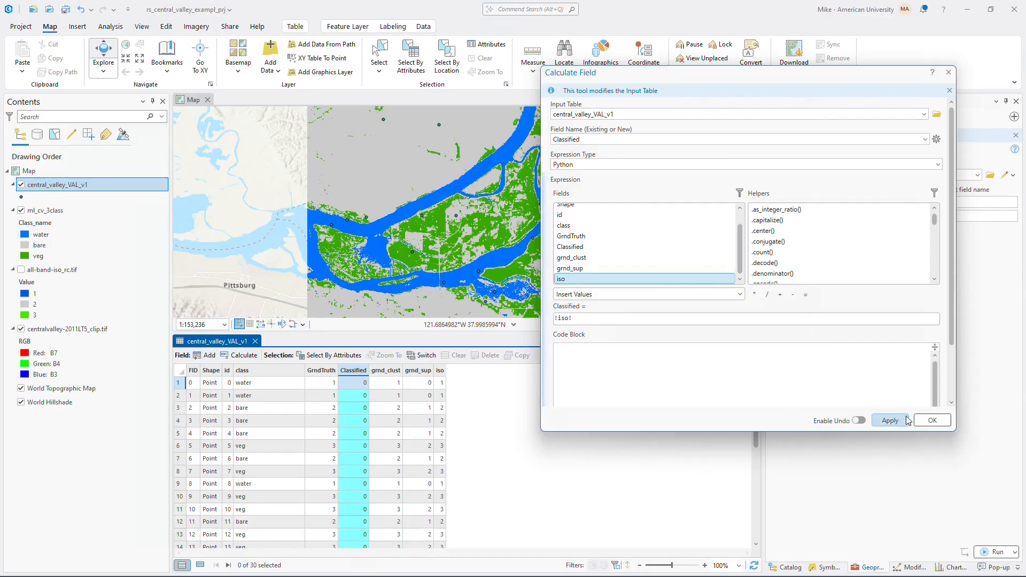
pyautogui.click(932, 421)
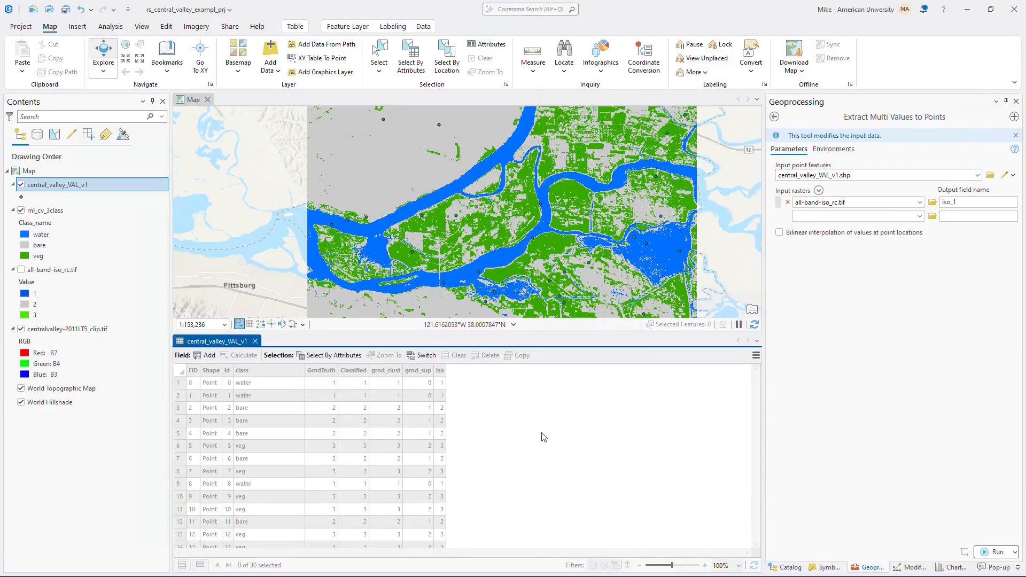
pyautogui.click(558, 432)
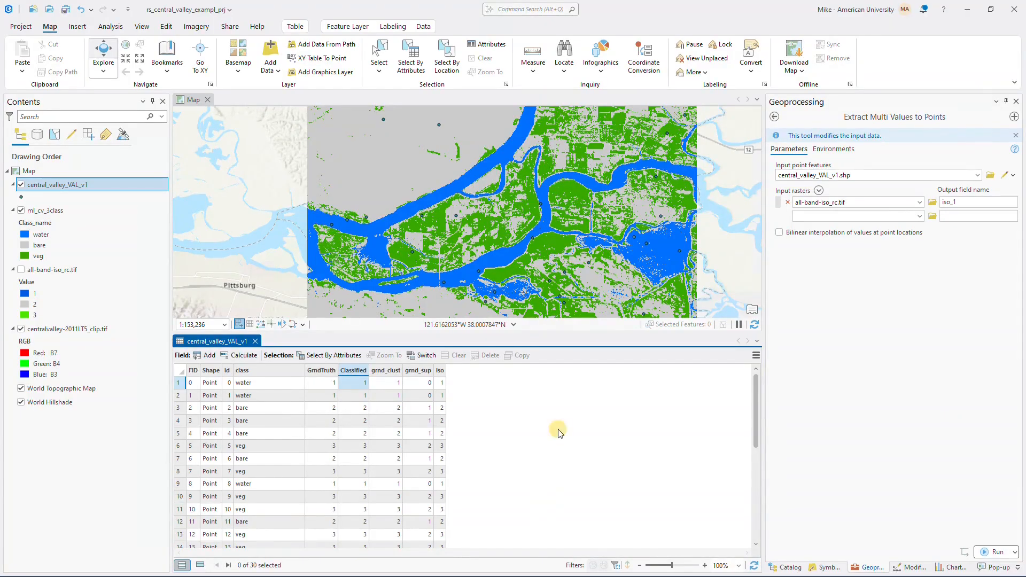
# - Search the geoprocessing tools for "compute confusion", open Compute Confusion Matrix, and set central_valley_VAL_v1 as the input accuracy assessment points
pyautogui.click(357, 372)
pyautogui.keyDown('ctrl'); pyautogui.click(321, 371); pyautogui.keyUp('ctrl')
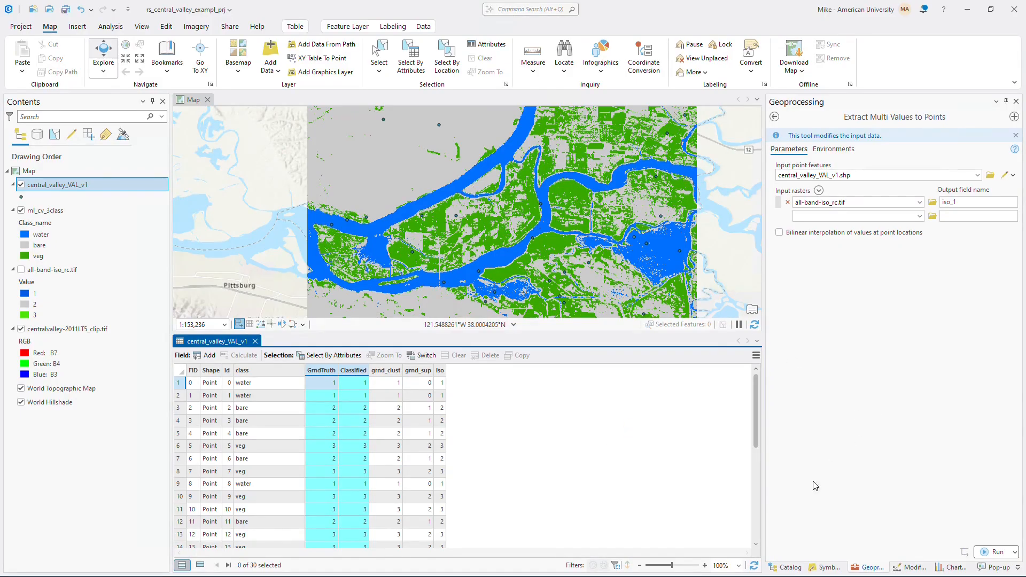
pyautogui.click(775, 117)
pyautogui.write('compute confusion')
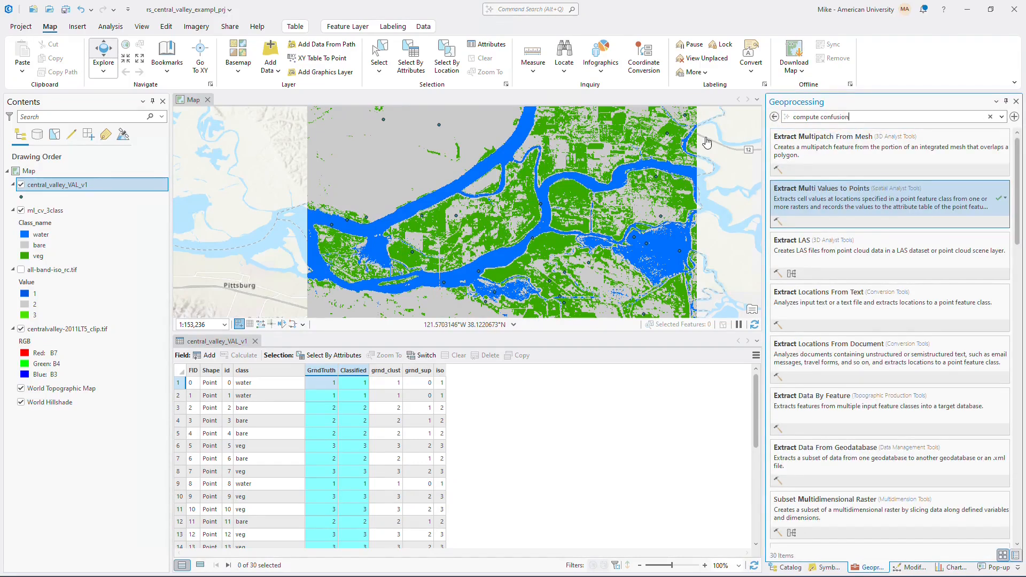
pyautogui.click(830, 160)
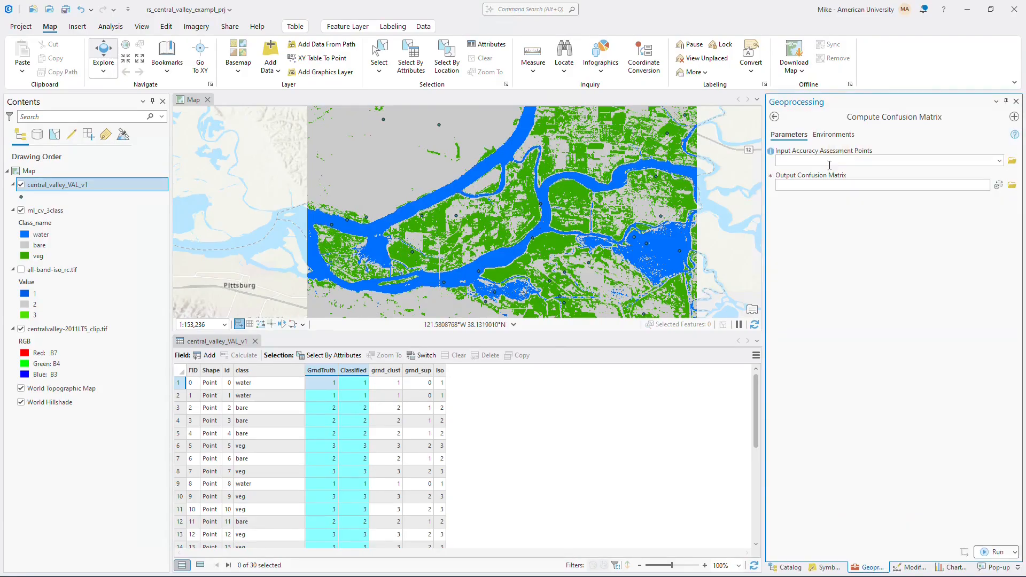
pyautogui.click(1000, 162)
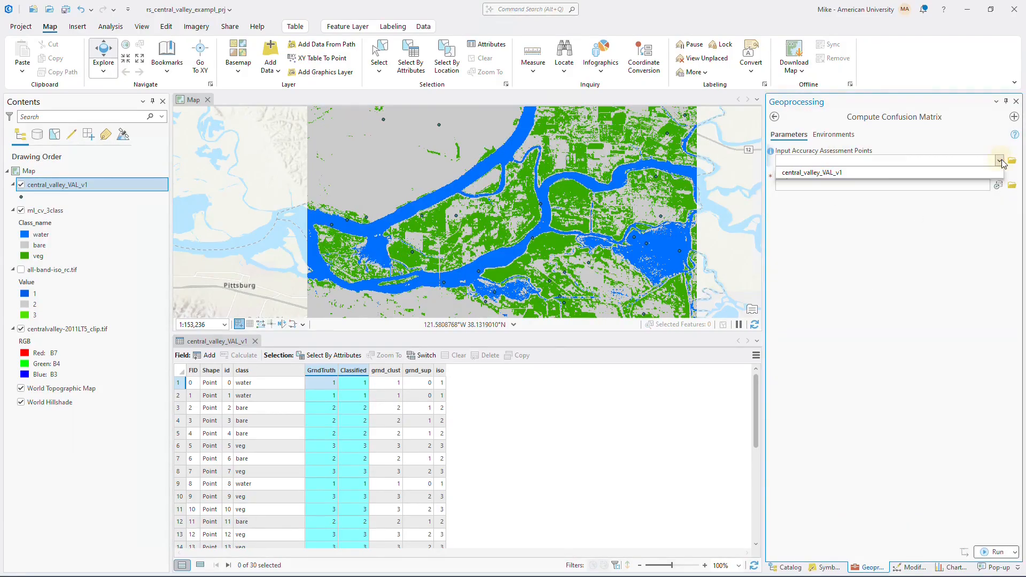
pyautogui.click(815, 173)
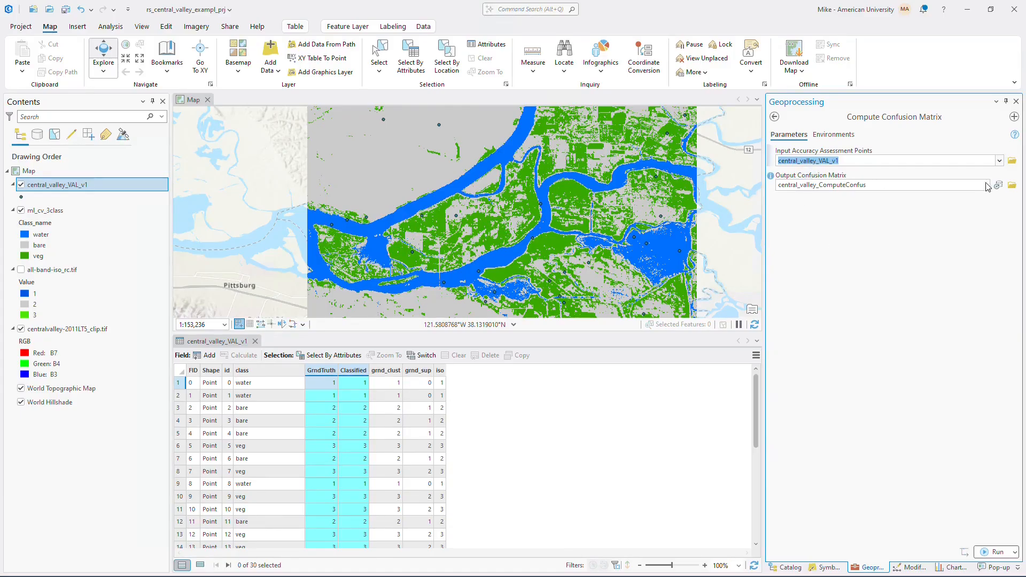
# - Try to set the output confusion matrix to iso_cm directly in the rs_central_valley_exampl_prj folder and check its path
pyautogui.click(872, 184)
pyautogui.click(1011, 185)
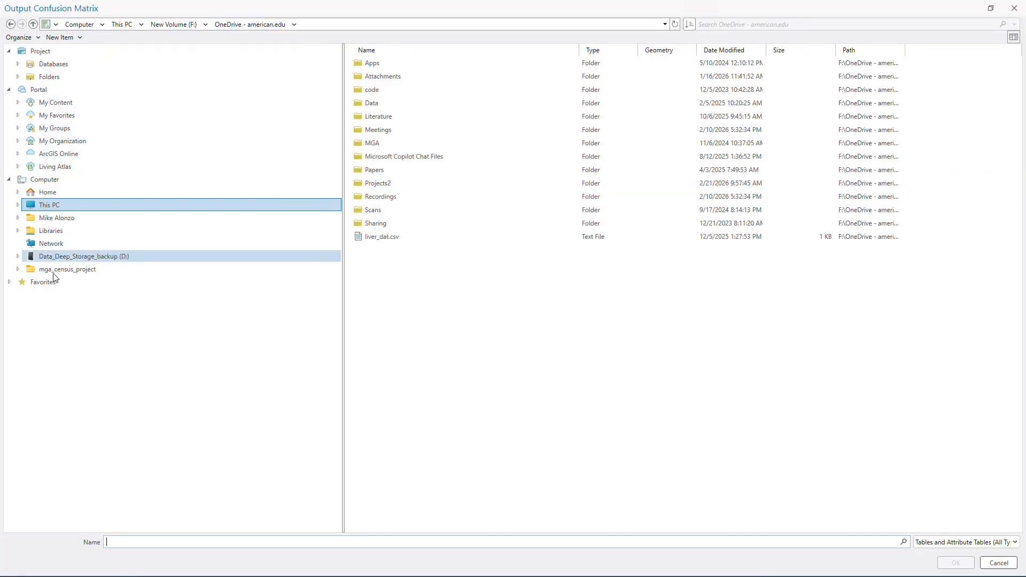
pyautogui.click(52, 79)
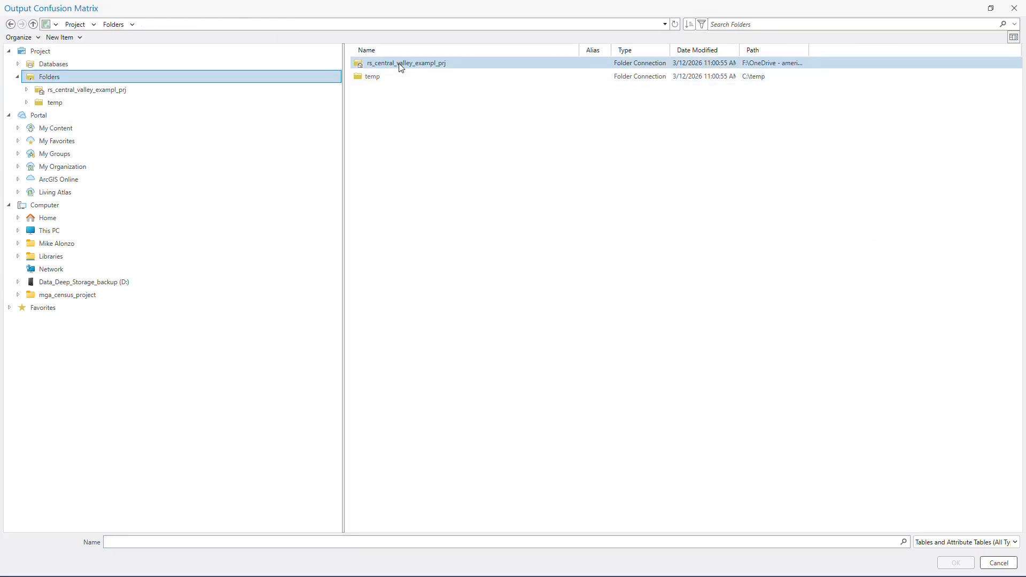
pyautogui.doubleClick(400, 64)
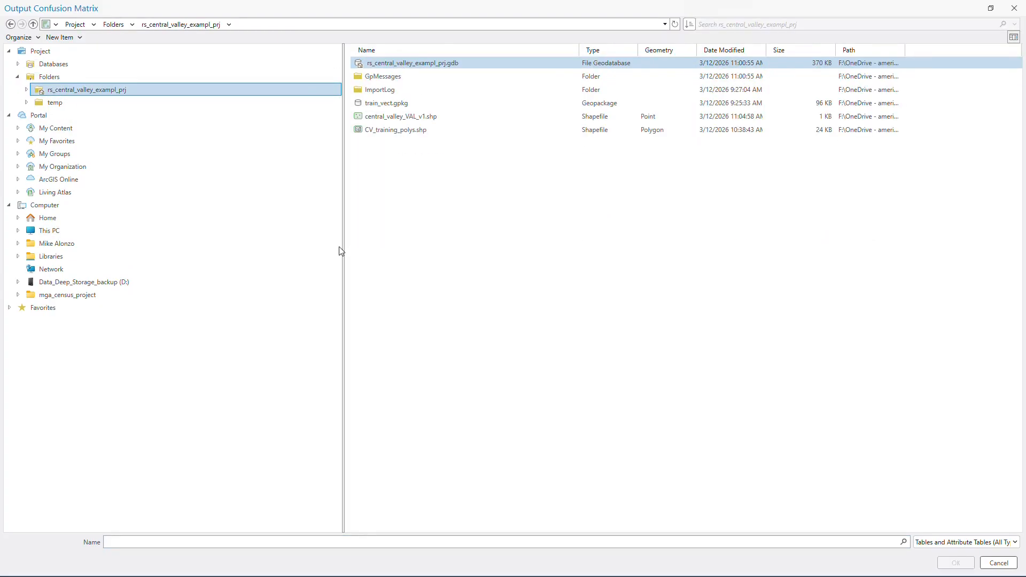
pyautogui.write('iso_cm')
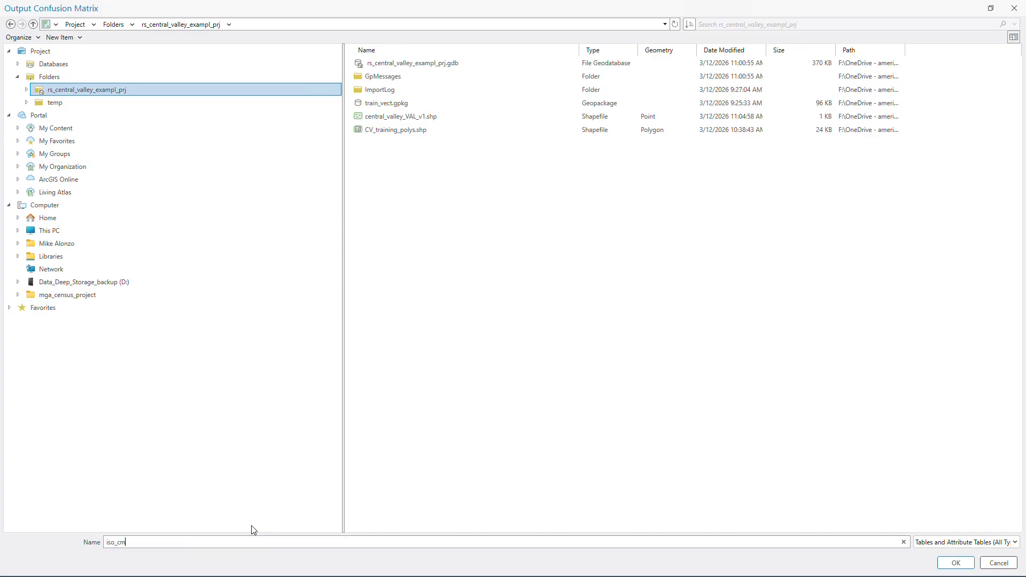
pyautogui.click(956, 563)
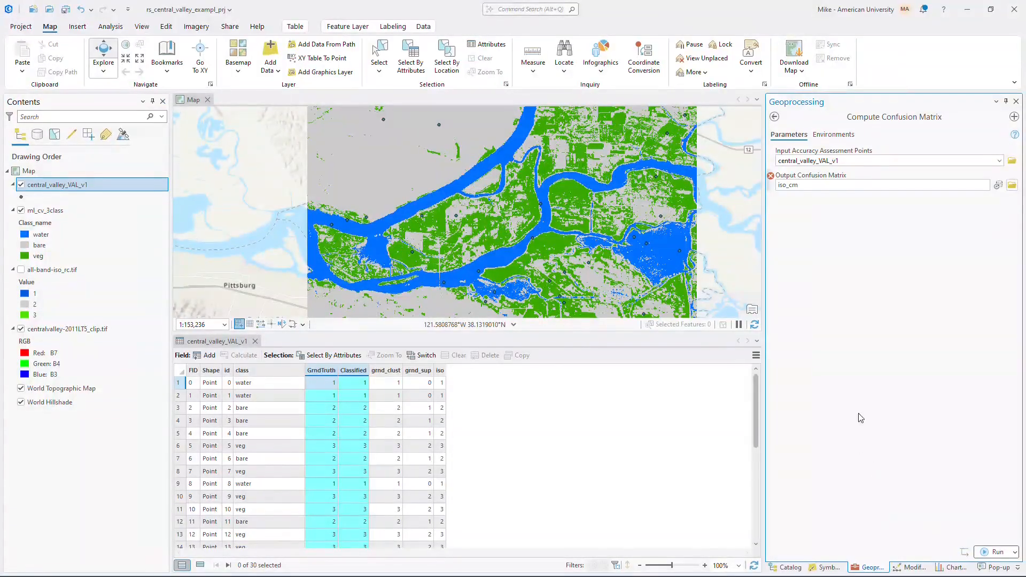
pyautogui.click(797, 182)
pyautogui.click(906, 193)
pyautogui.click(892, 181)
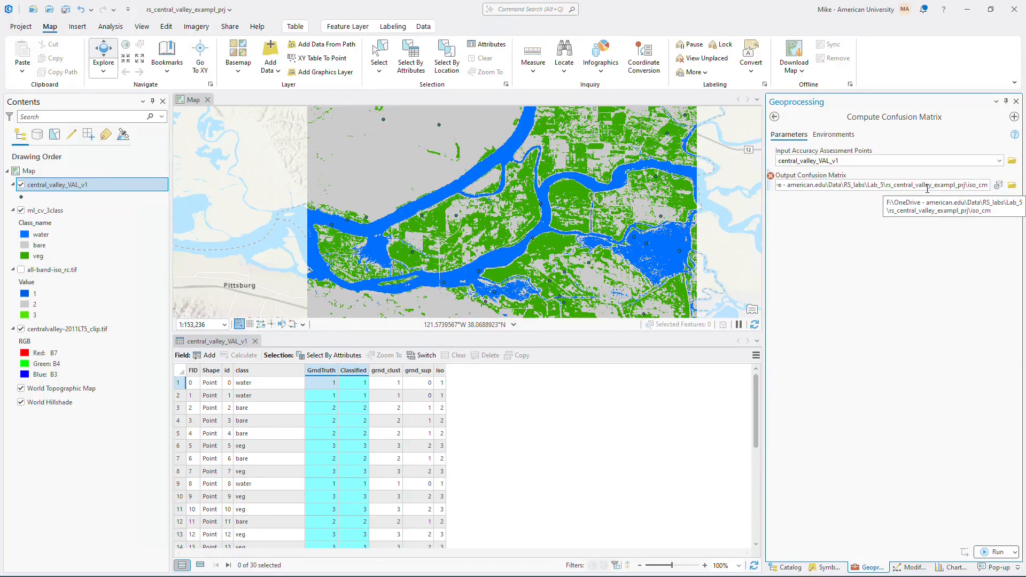
# - Set the output confusion matrix to iso_cm inside rs_central_valley_exampl_prj.gdb and run the tool
pyautogui.click(1012, 185)
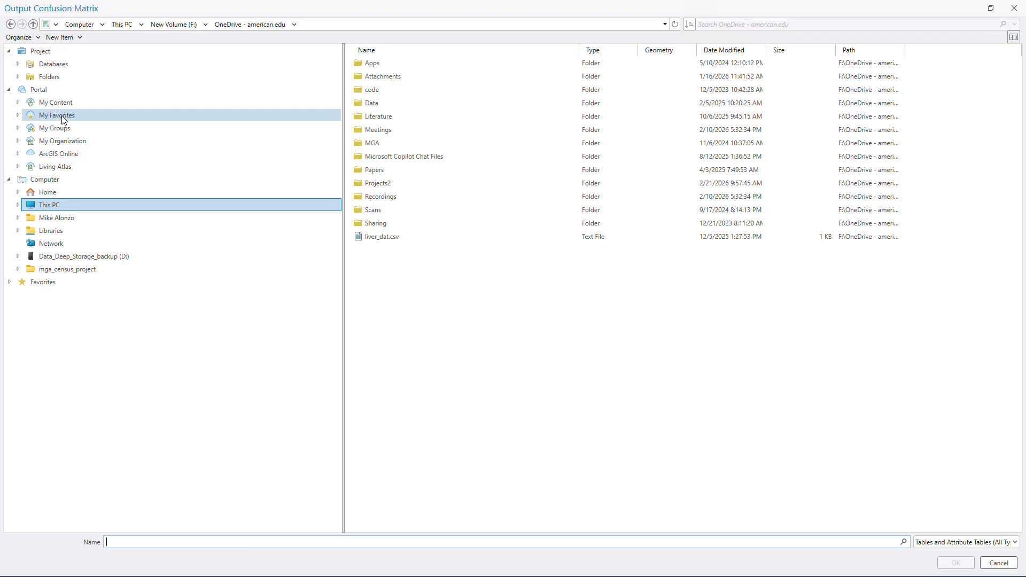
pyautogui.click(47, 77)
pyautogui.doubleClick(385, 65)
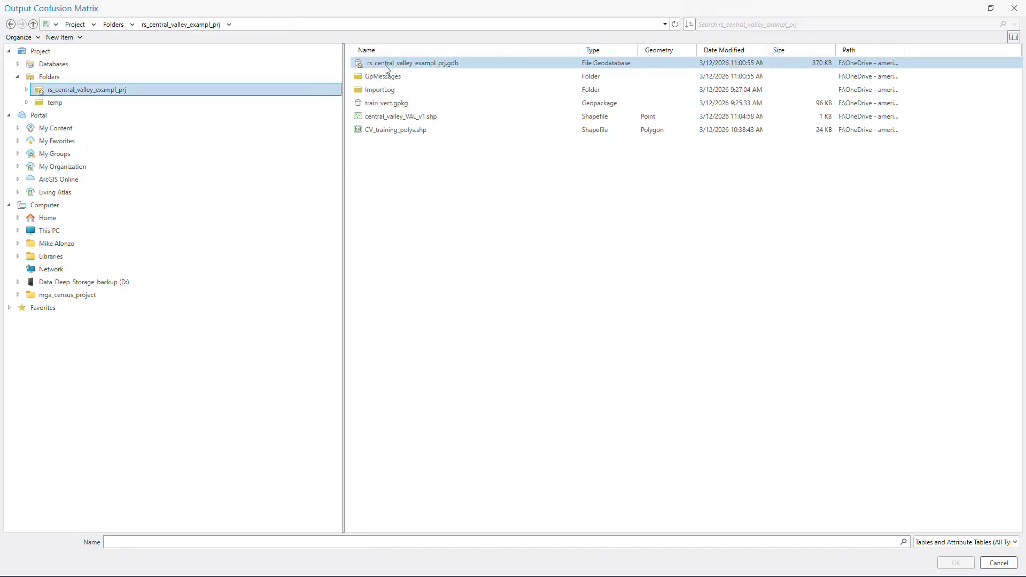
pyautogui.click(396, 65)
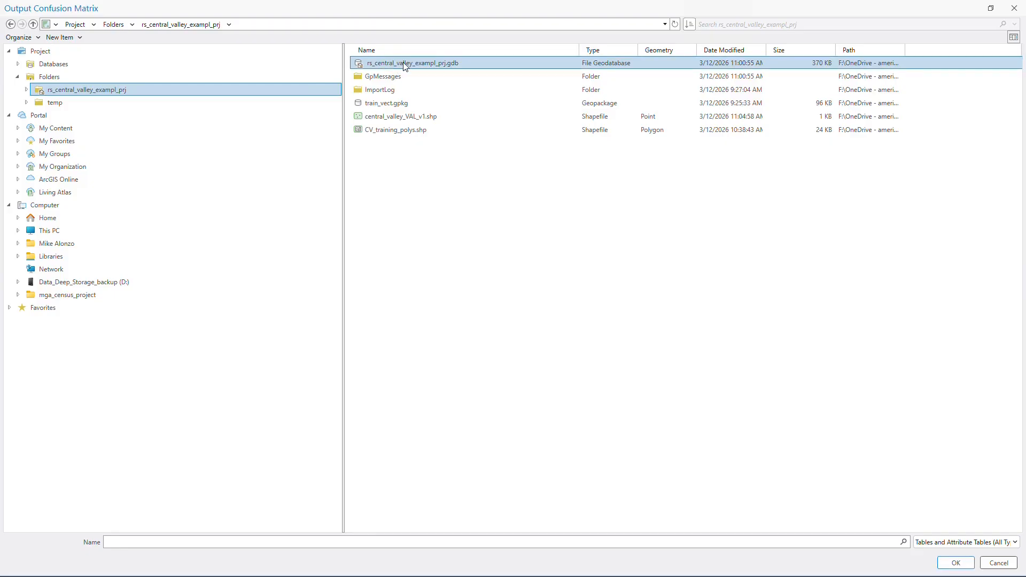
pyautogui.doubleClick(405, 64)
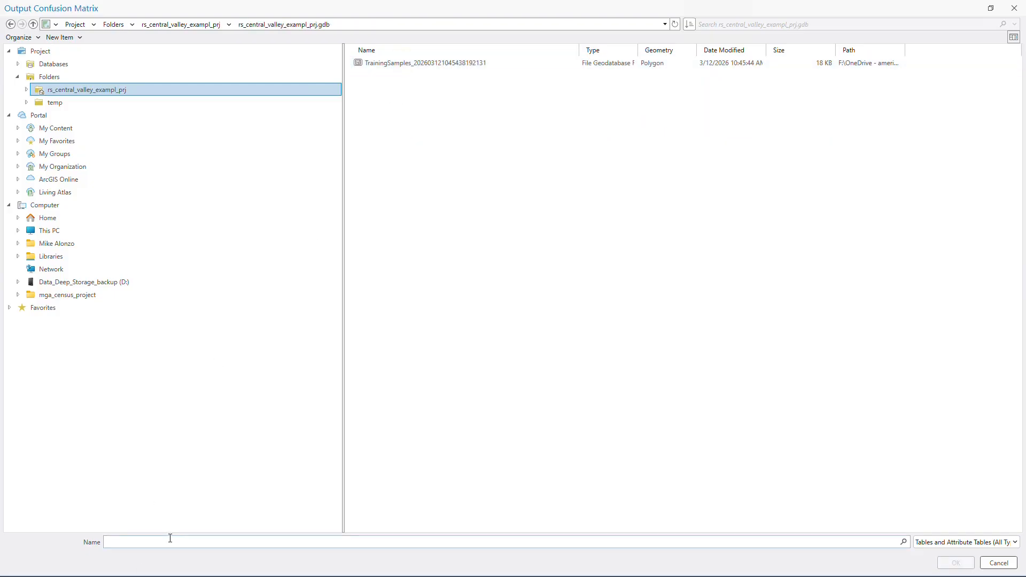
pyautogui.write('iso_cm')
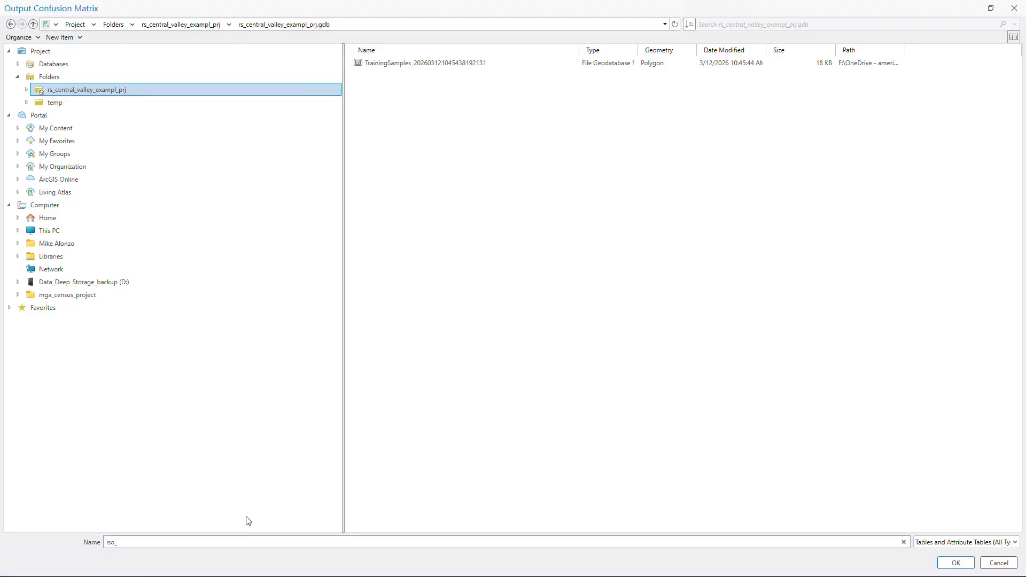
pyautogui.click(957, 563)
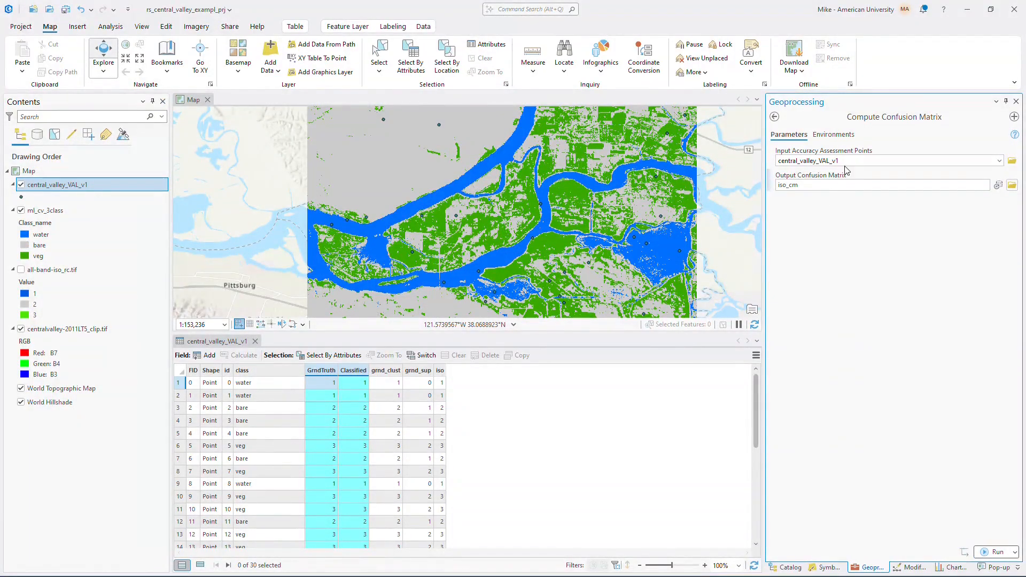
pyautogui.click(995, 552)
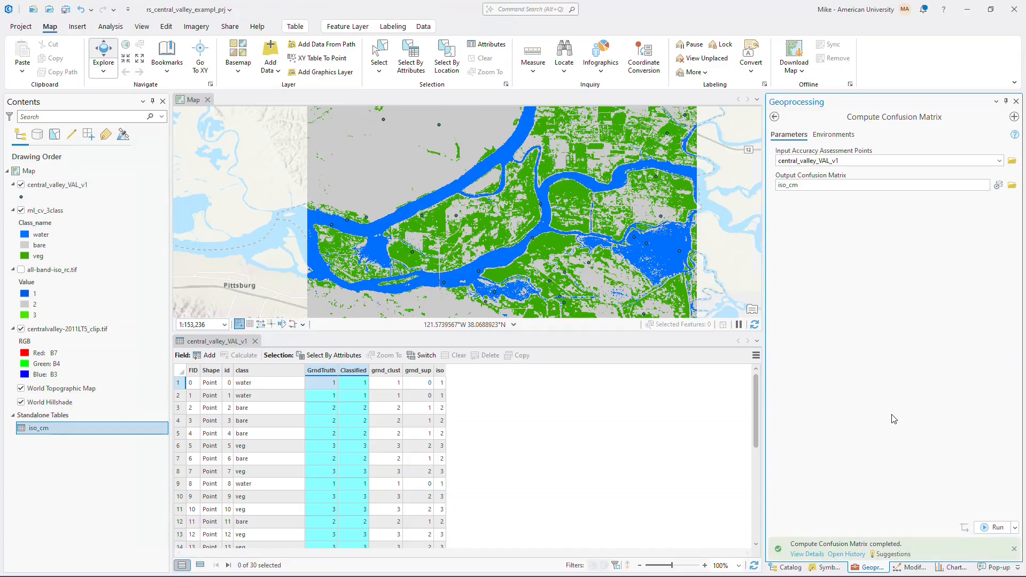
# - Open the iso_cm table, examine the user's, producer's and kappa accuracy values, and close it
pyautogui.rightClick(46, 430)
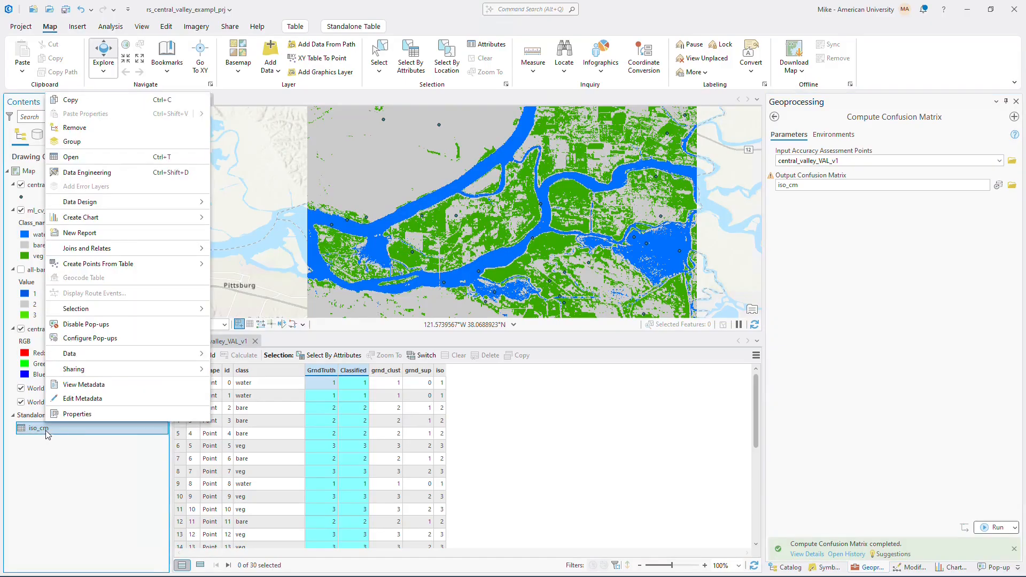
pyautogui.click(91, 157)
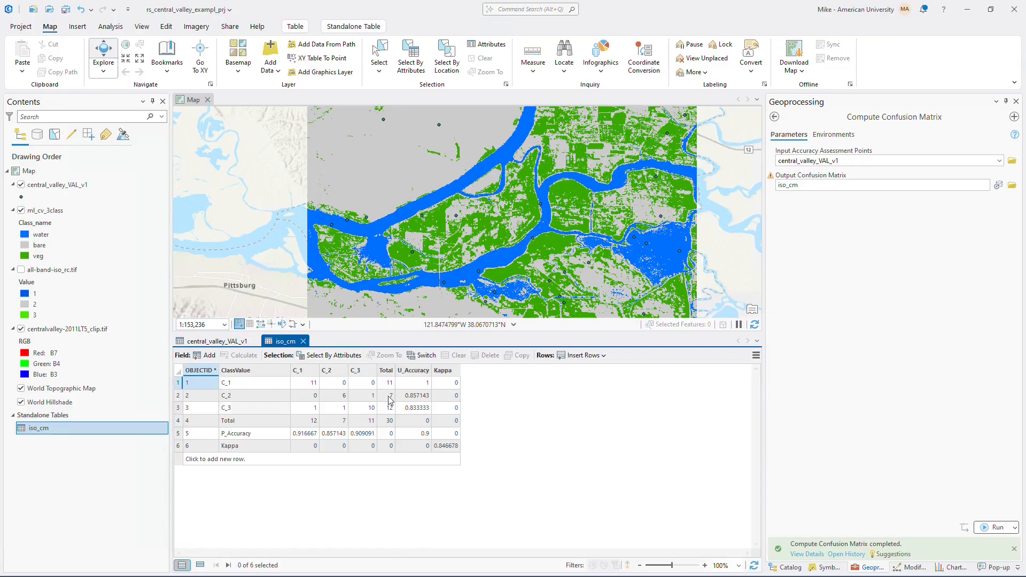
pyautogui.click(302, 341)
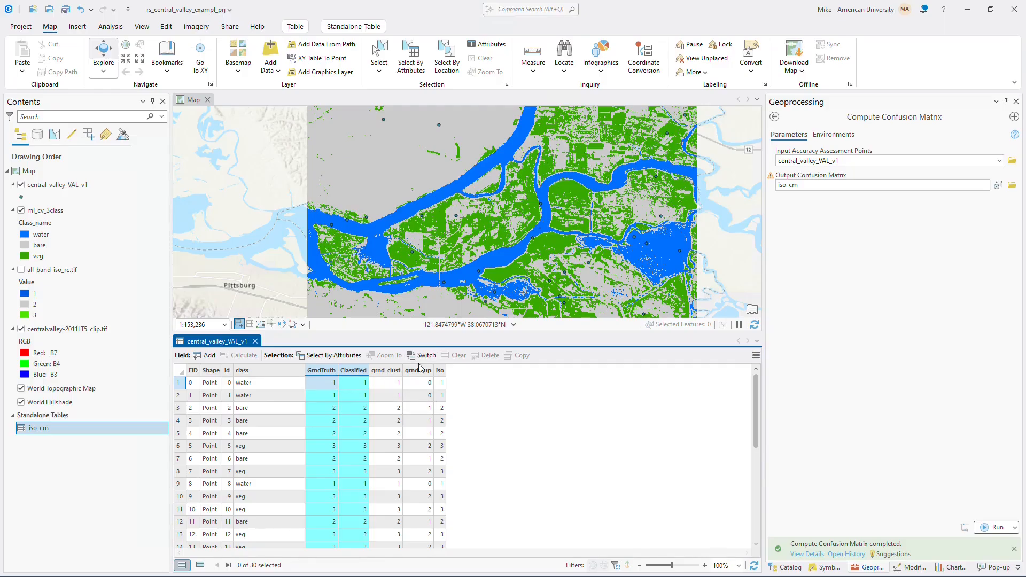
# - Calculate the GrndTruth field of central_valley_VAL_v1 with the Python expression !grnd_sup!
pyautogui.click(420, 372)
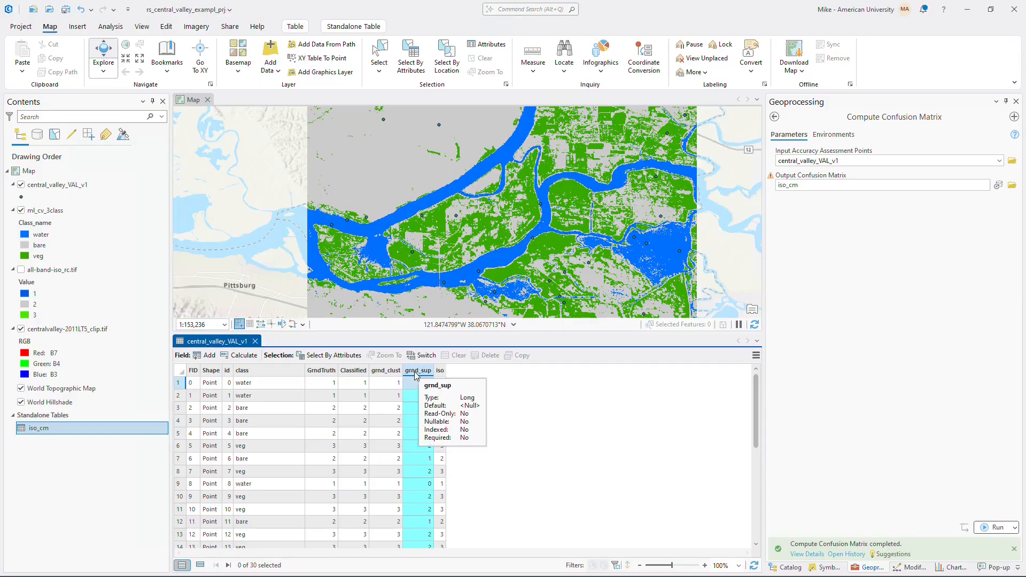
pyautogui.click(322, 371)
pyautogui.rightClick(322, 370)
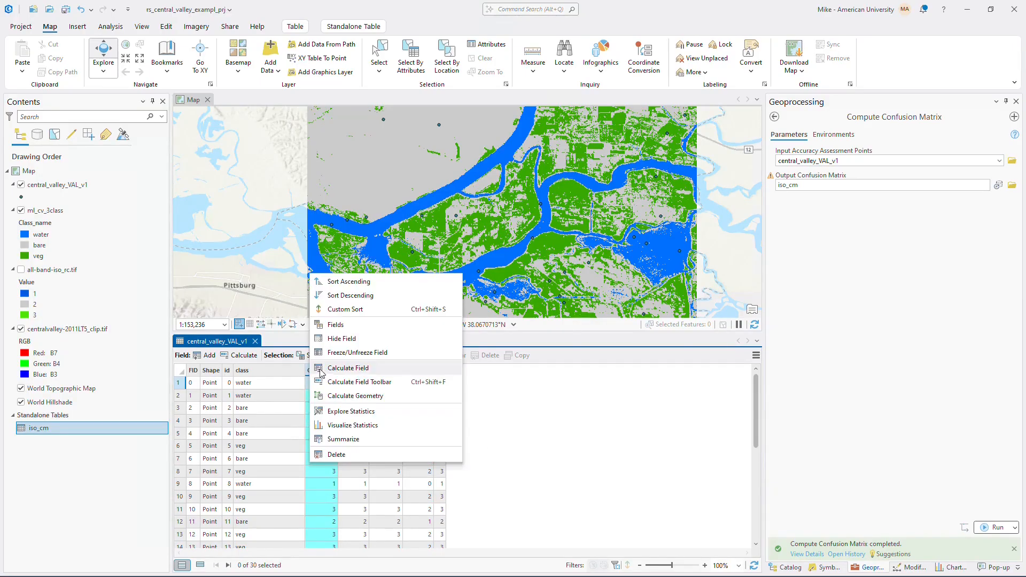
pyautogui.click(348, 368)
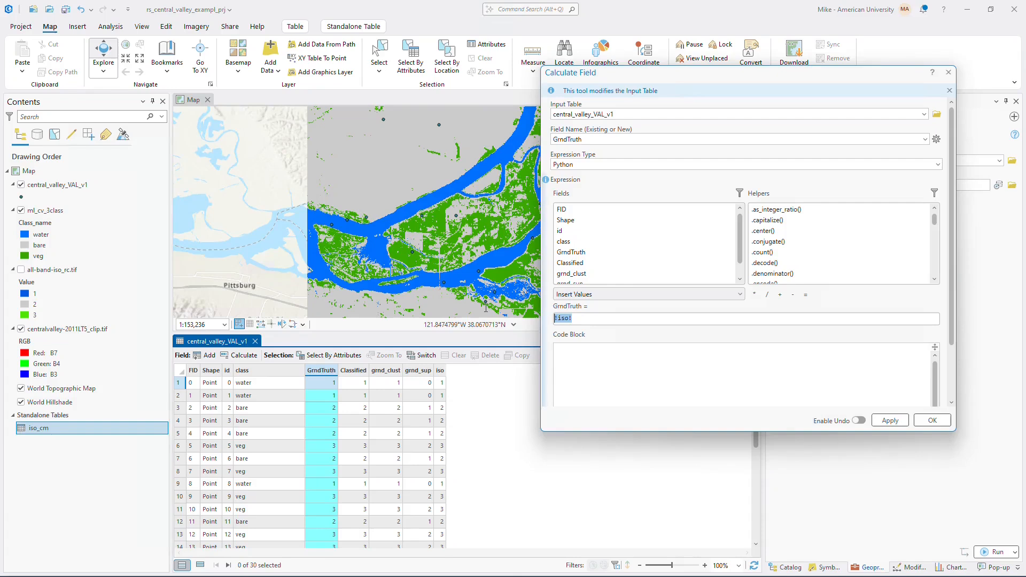
pyautogui.press('BackSpace')
pyautogui.scroll(-1, 742, 243)
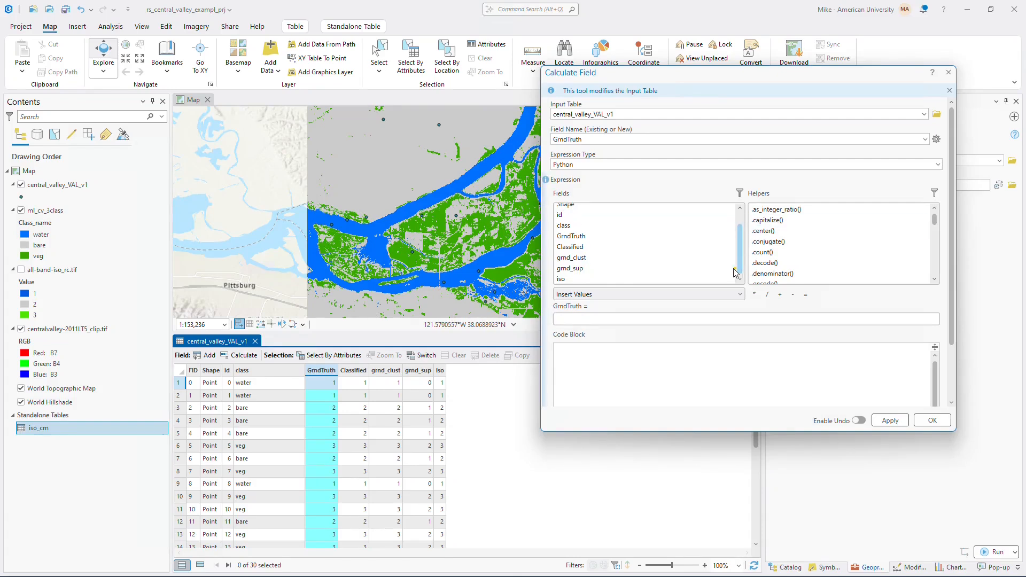
pyautogui.doubleClick(576, 270)
pyautogui.click(933, 420)
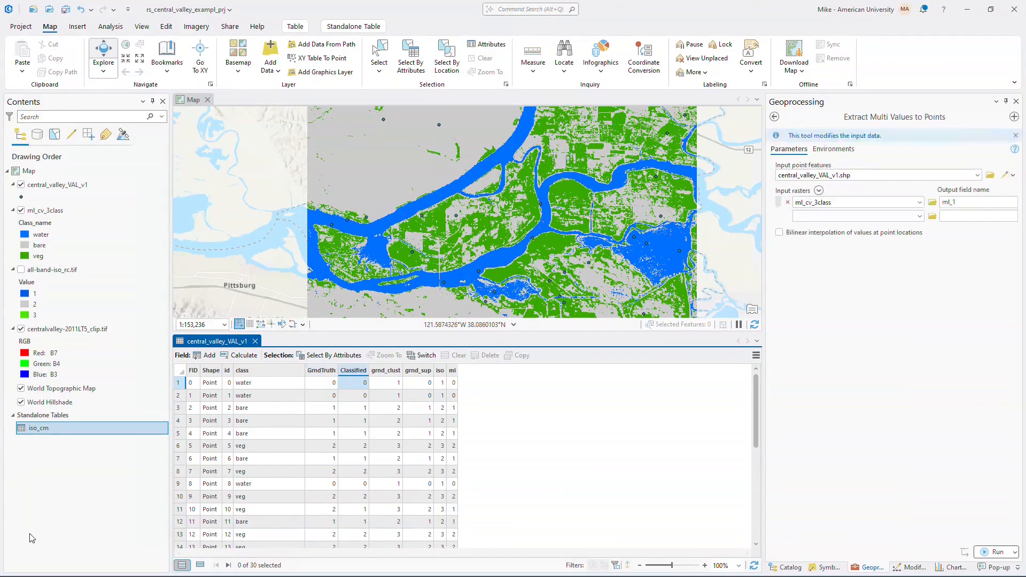
# - Compare the ml and Classified columns in the central_valley_VAL_v1 attribute table
pyautogui.click(453, 371)
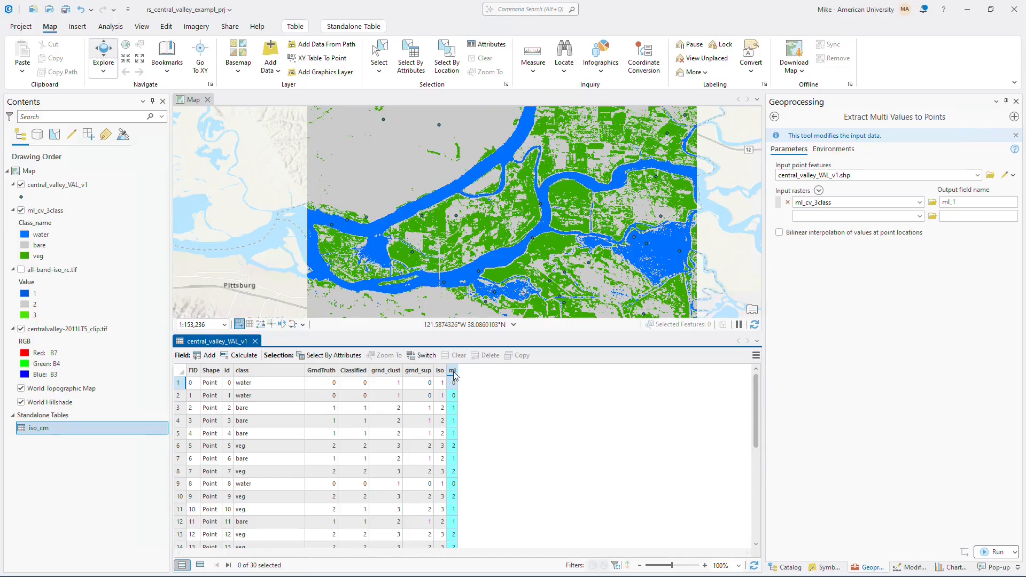
pyautogui.click(365, 372)
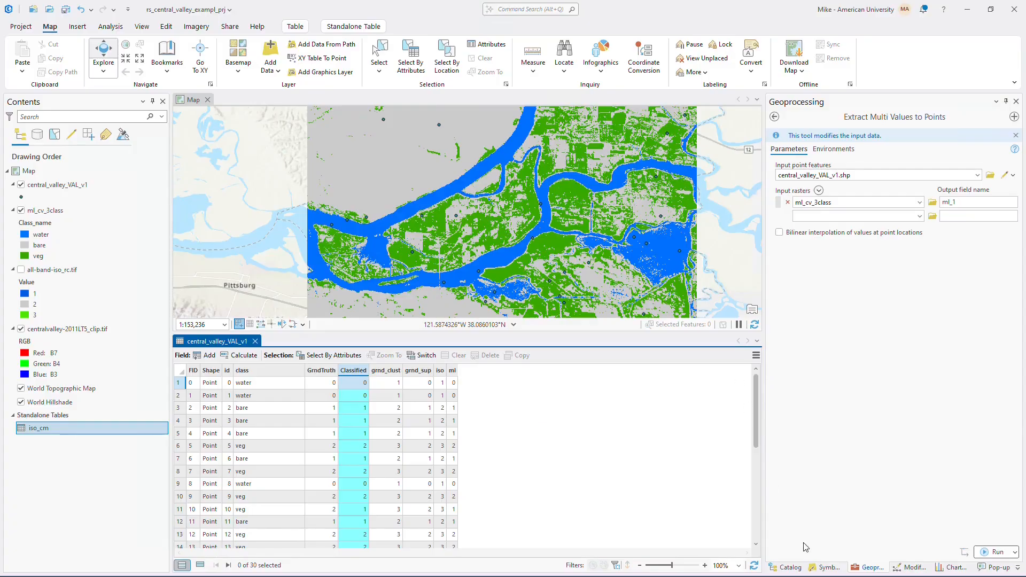
# - Start the Compute Confusion Matrix tool with central_valley_VAL_v1 as the input accuracy assessment points
pyautogui.click(774, 116)
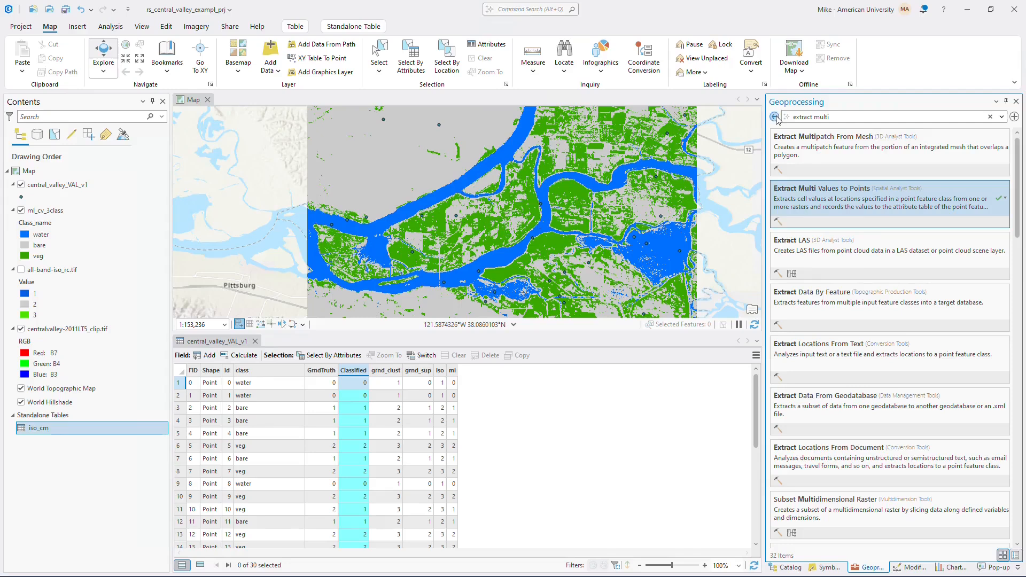
pyautogui.click(774, 116)
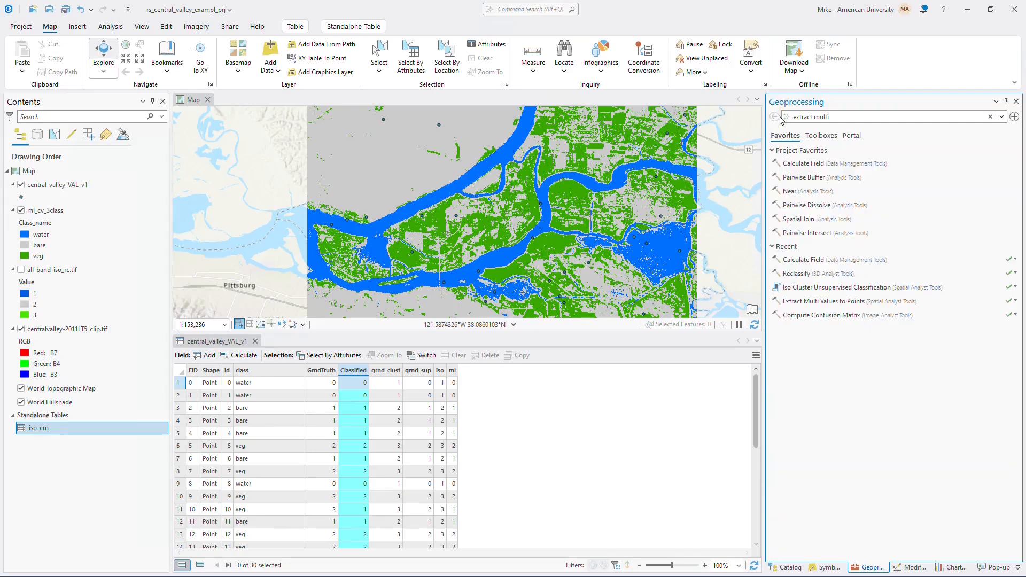
pyautogui.click(809, 315)
pyautogui.click(999, 161)
pyautogui.click(995, 174)
pyautogui.click(1011, 185)
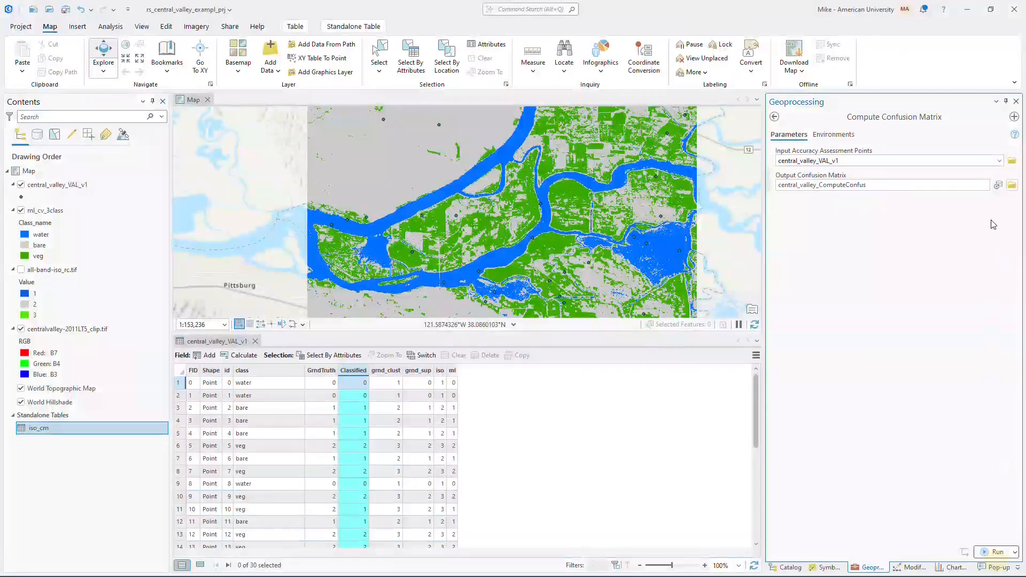
pyautogui.click(999, 563)
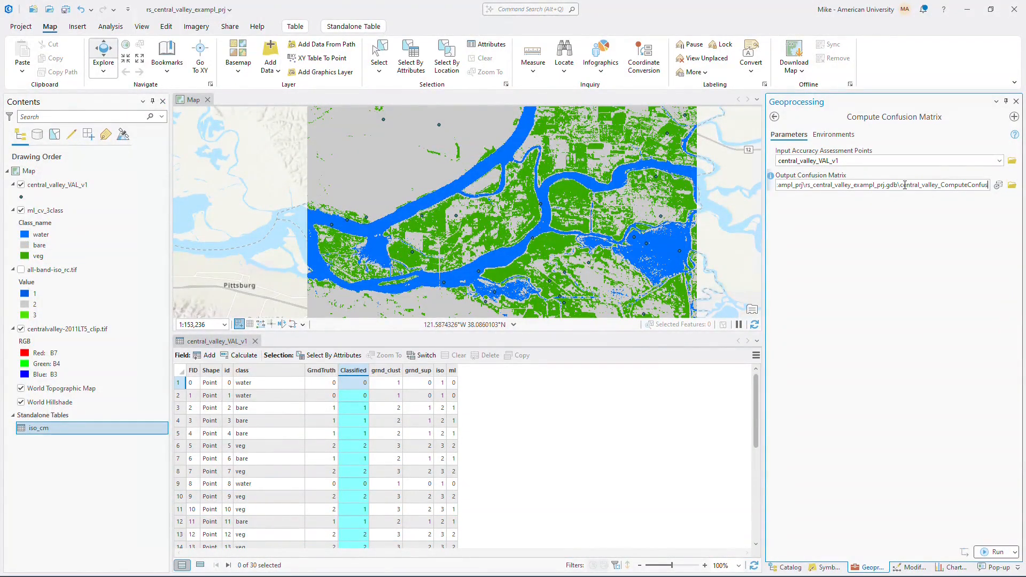
# - Name the output confusion matrix ml_cm inside rs_central_valley_exampl_prj.gdb and run the tool
pyautogui.moveTo(900, 184); pyautogui.dragTo(991, 184)
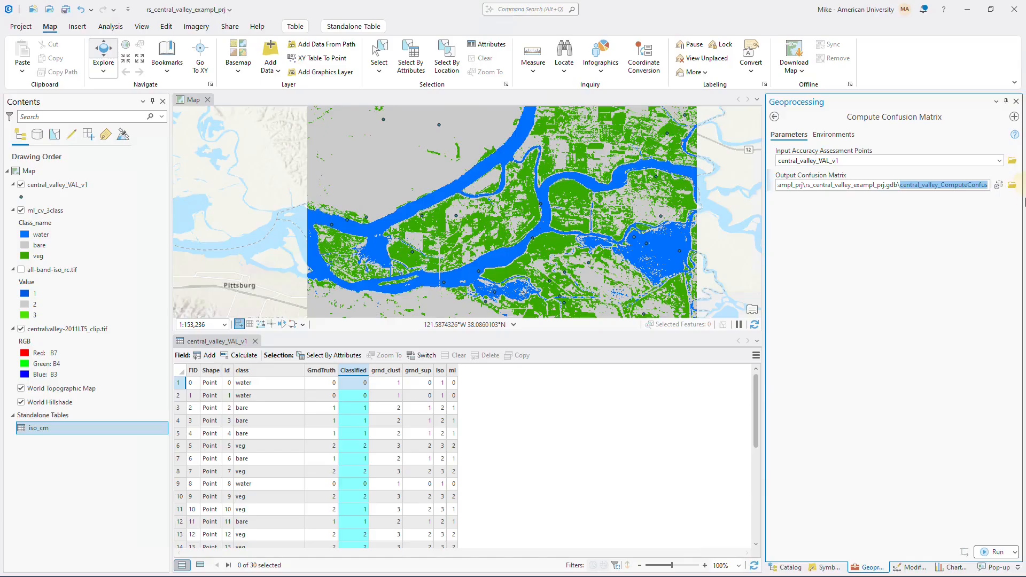
pyautogui.write('ml_cm')
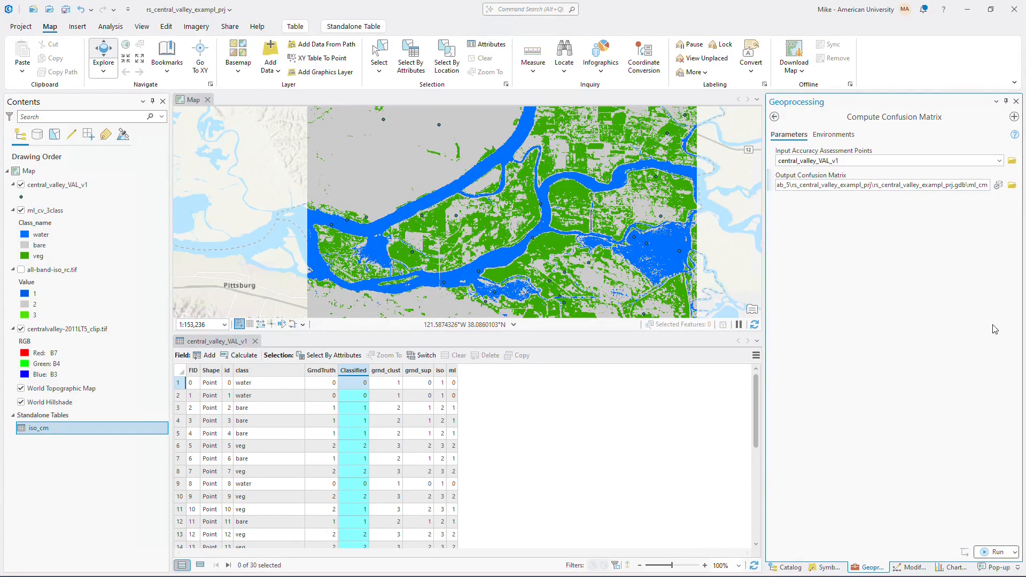
pyautogui.click(997, 553)
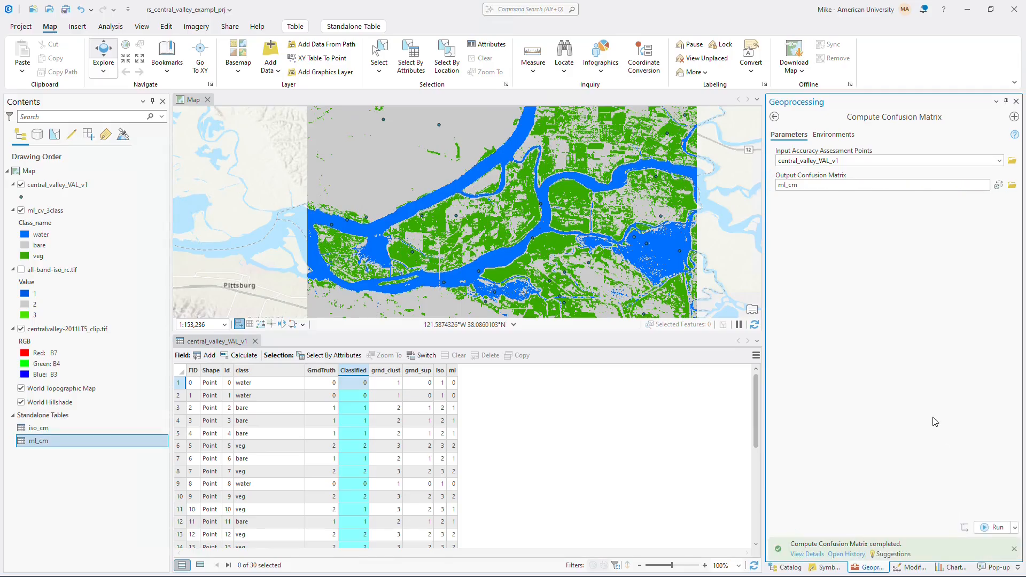
# - Open the iso_cm standalone table and review its accuracy and kappa values
pyautogui.click(42, 428)
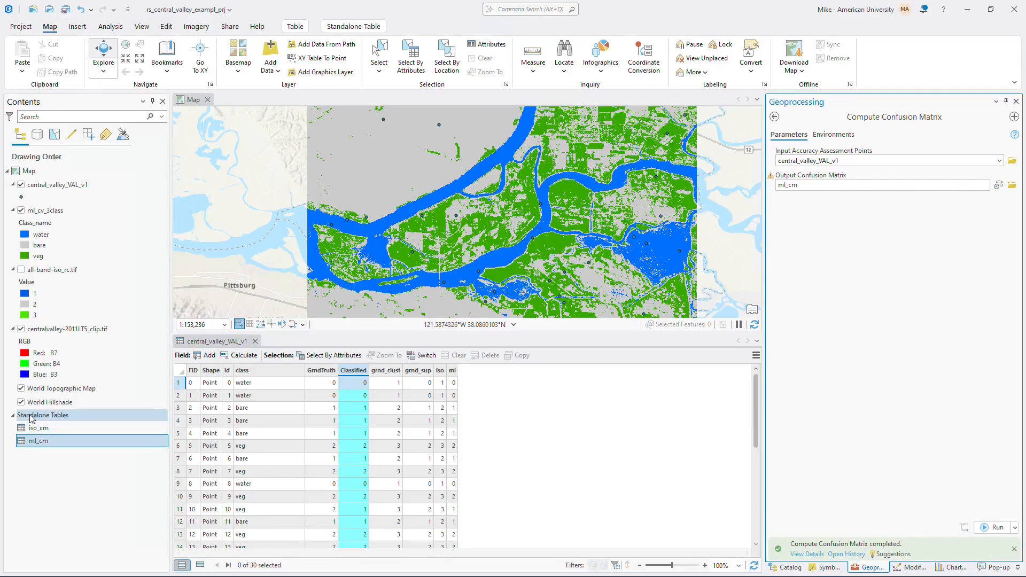
pyautogui.keyDown('ctrl'); pyautogui.click(52, 438); pyautogui.keyUp('ctrl')
pyautogui.keyDown('ctrl'); pyautogui.click(52, 438); pyautogui.keyUp('ctrl')
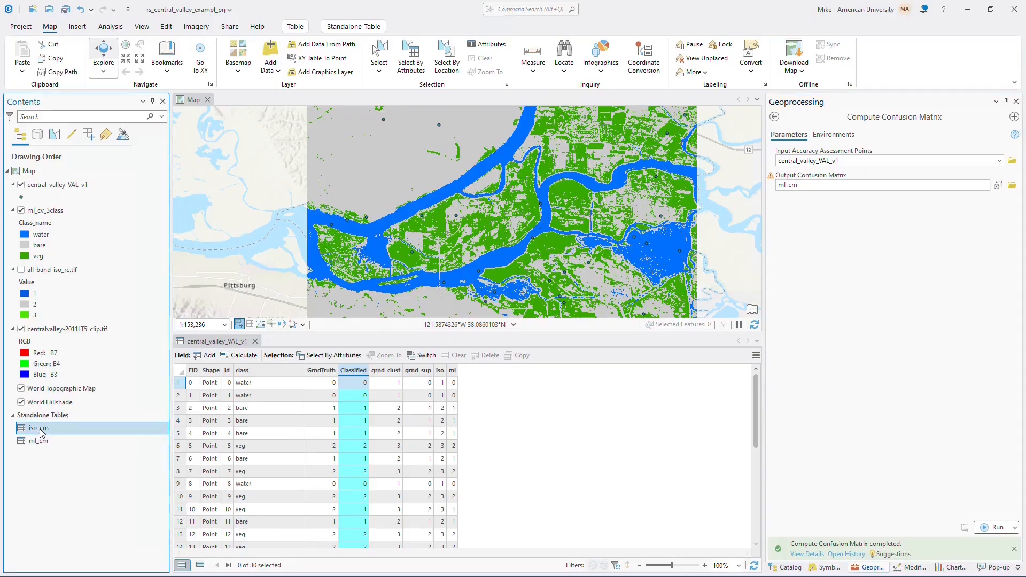
pyautogui.rightClick(43, 428)
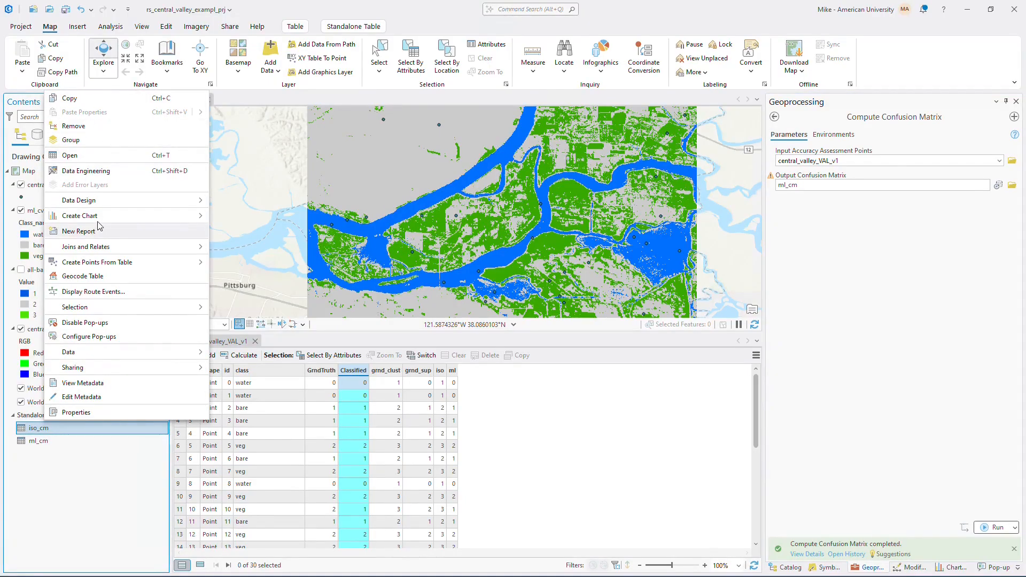
pyautogui.click(73, 156)
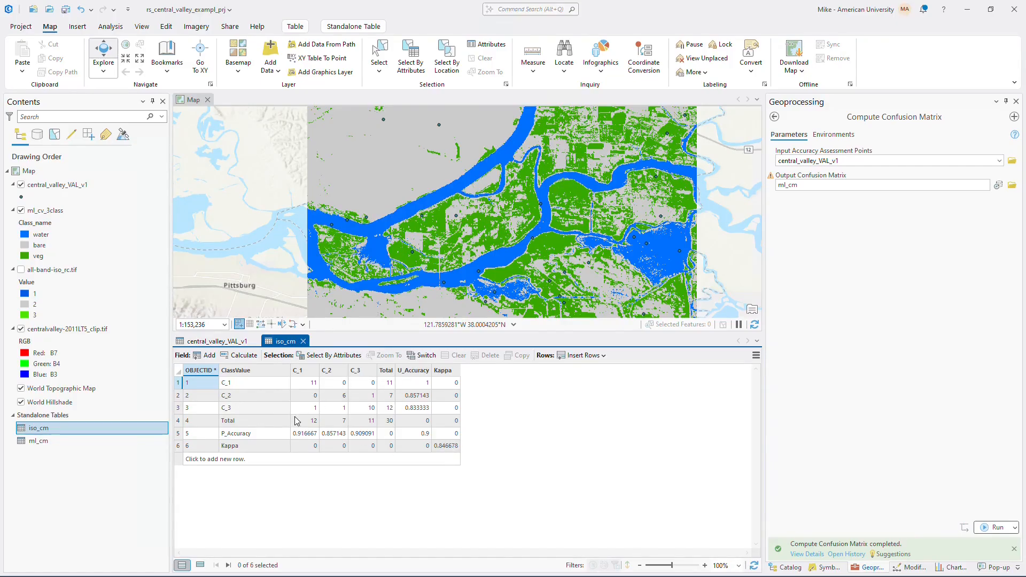
# - Open the ml_cm standalone table and examine the C_1 and C_2 columns along with the user's, producer's and kappa accuracy values
pyautogui.click(49, 440)
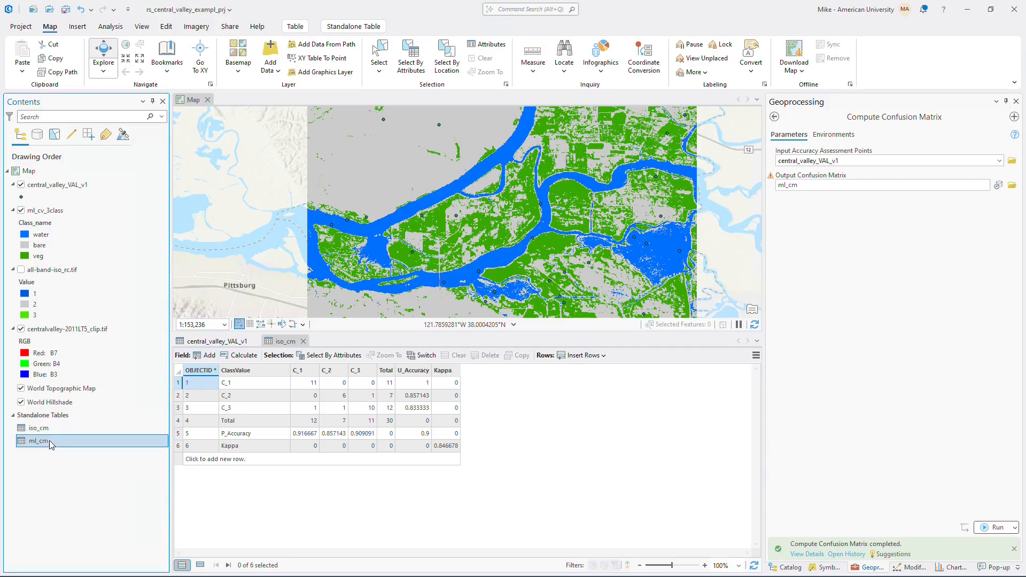
pyautogui.rightClick(49, 440)
pyautogui.click(91, 166)
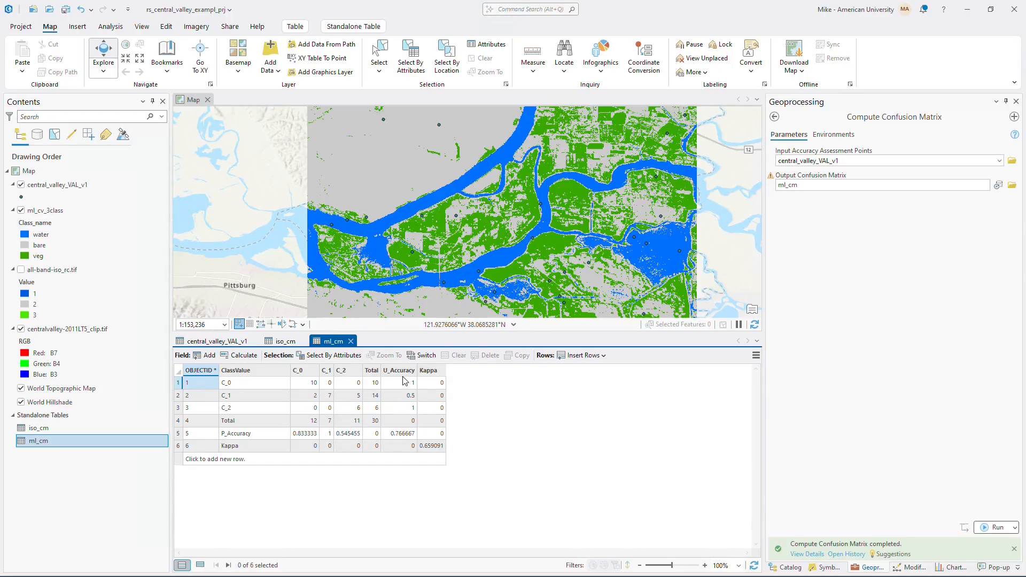
pyautogui.click(326, 370)
pyautogui.click(354, 371)
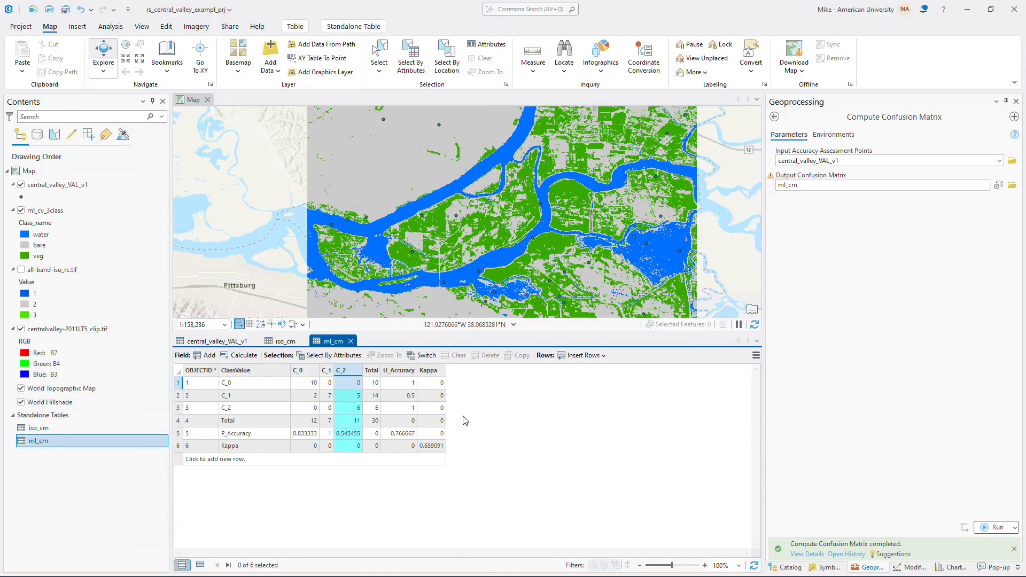
pyautogui.click(326, 370)
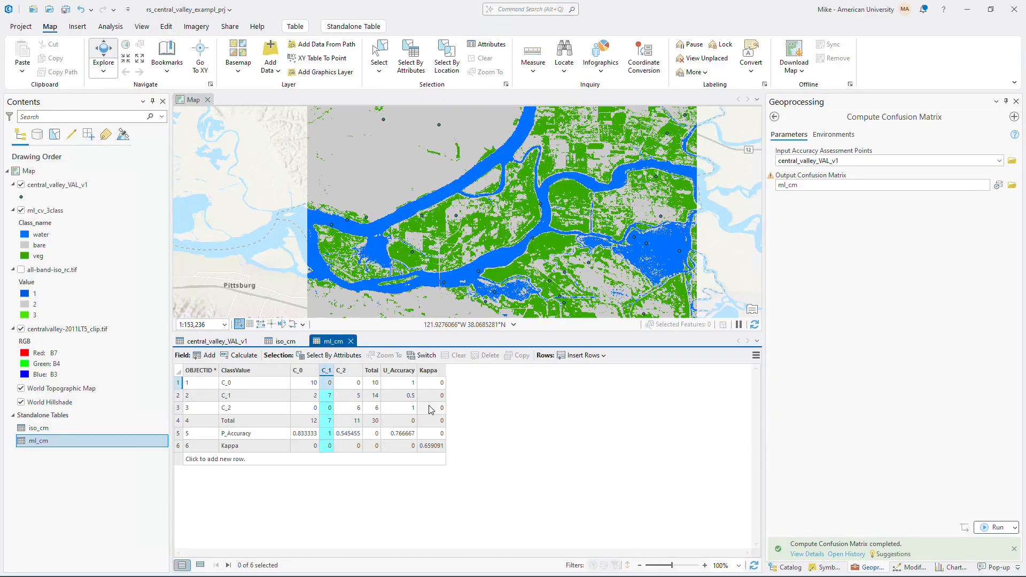